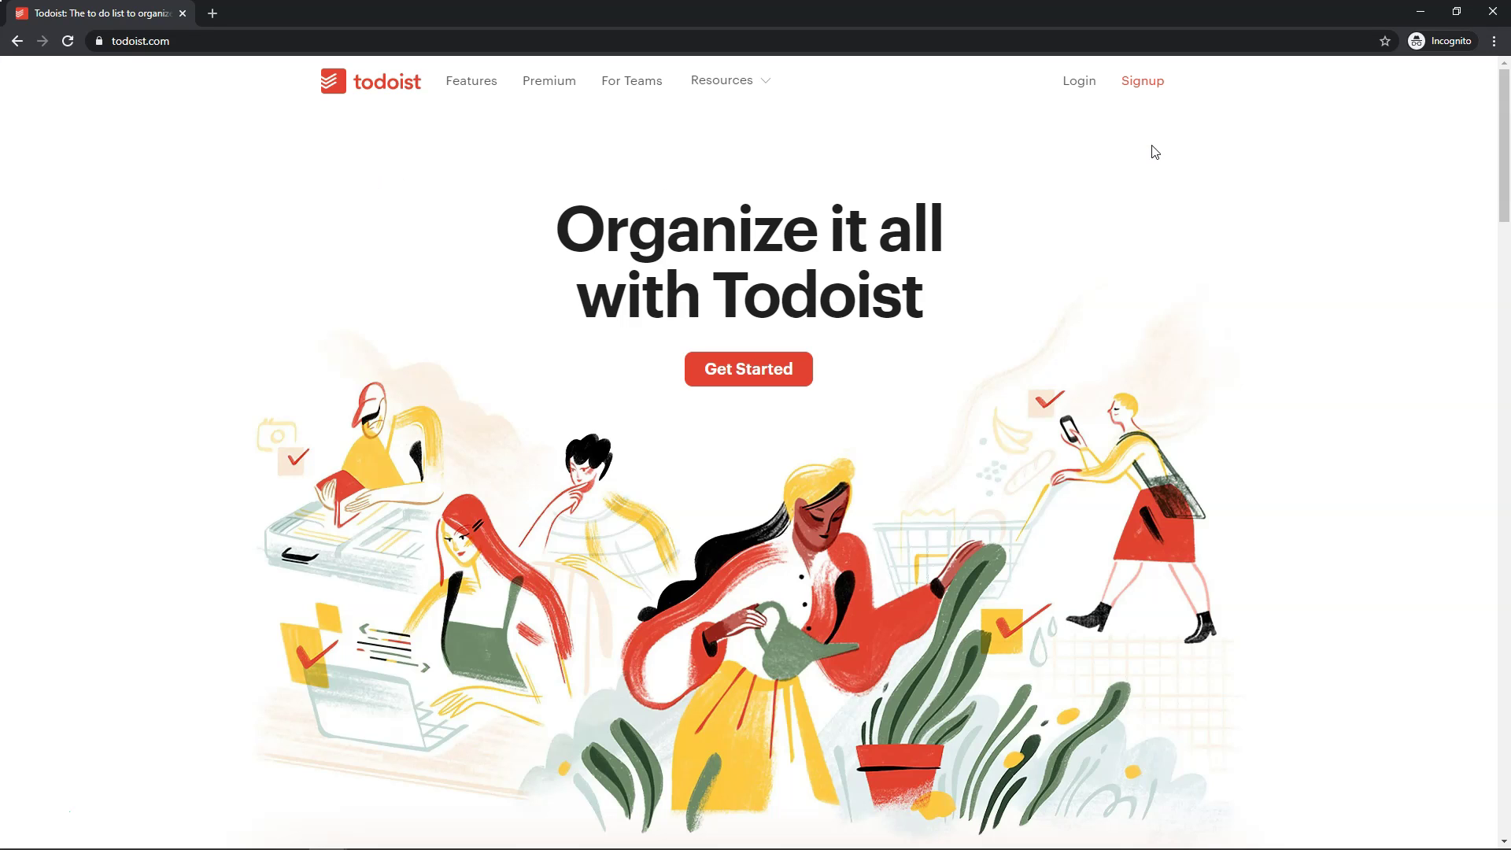
- Close the incognito Todoist homepage window to reveal the Upcoming view with today's tasks
click(181, 13)
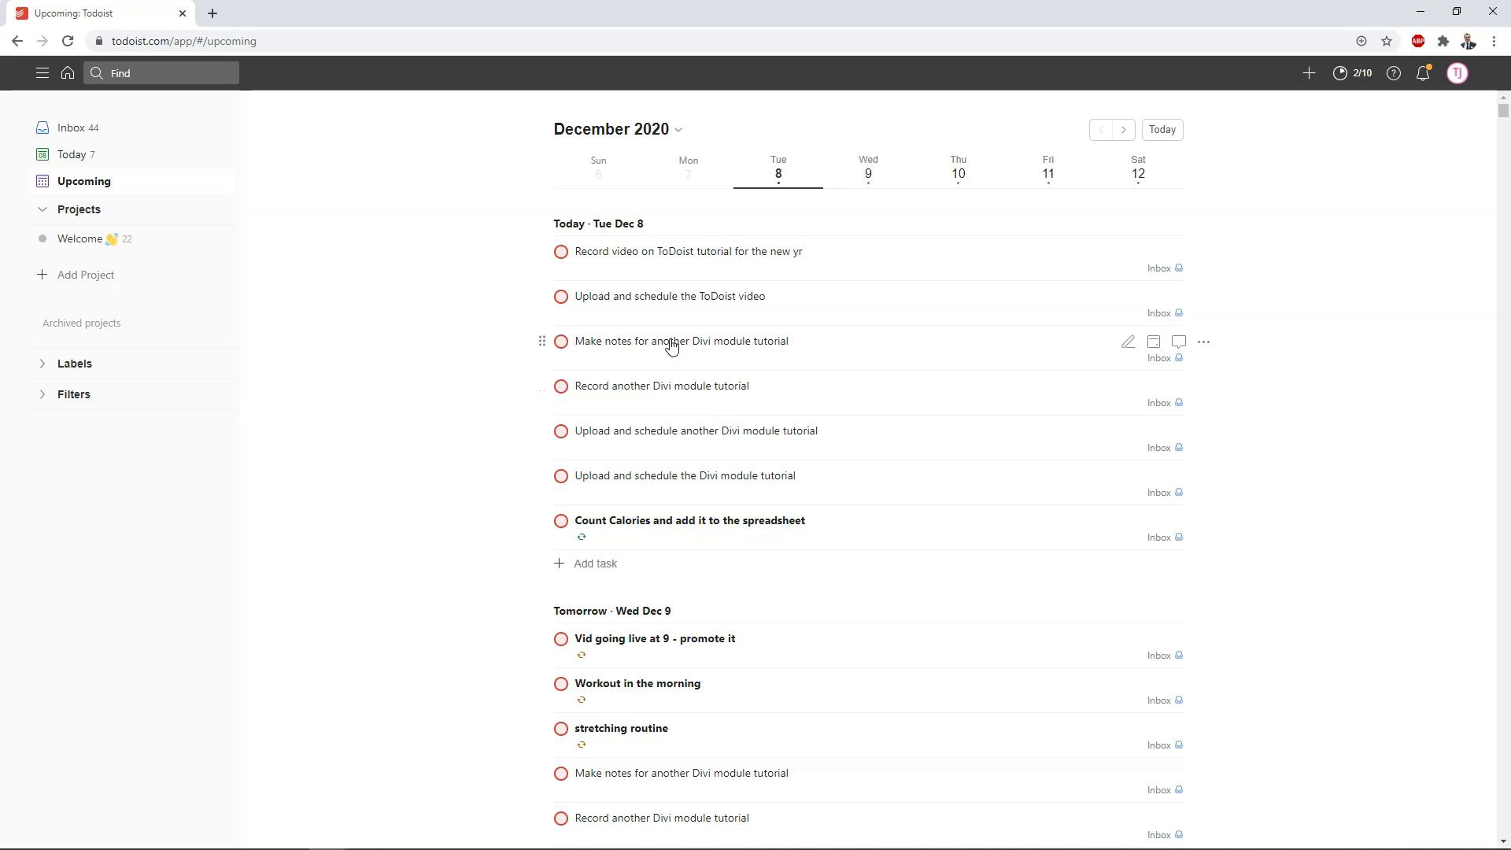
- Add a 'Record a video' task to today's list and flag it Priority 1
click(612, 564)
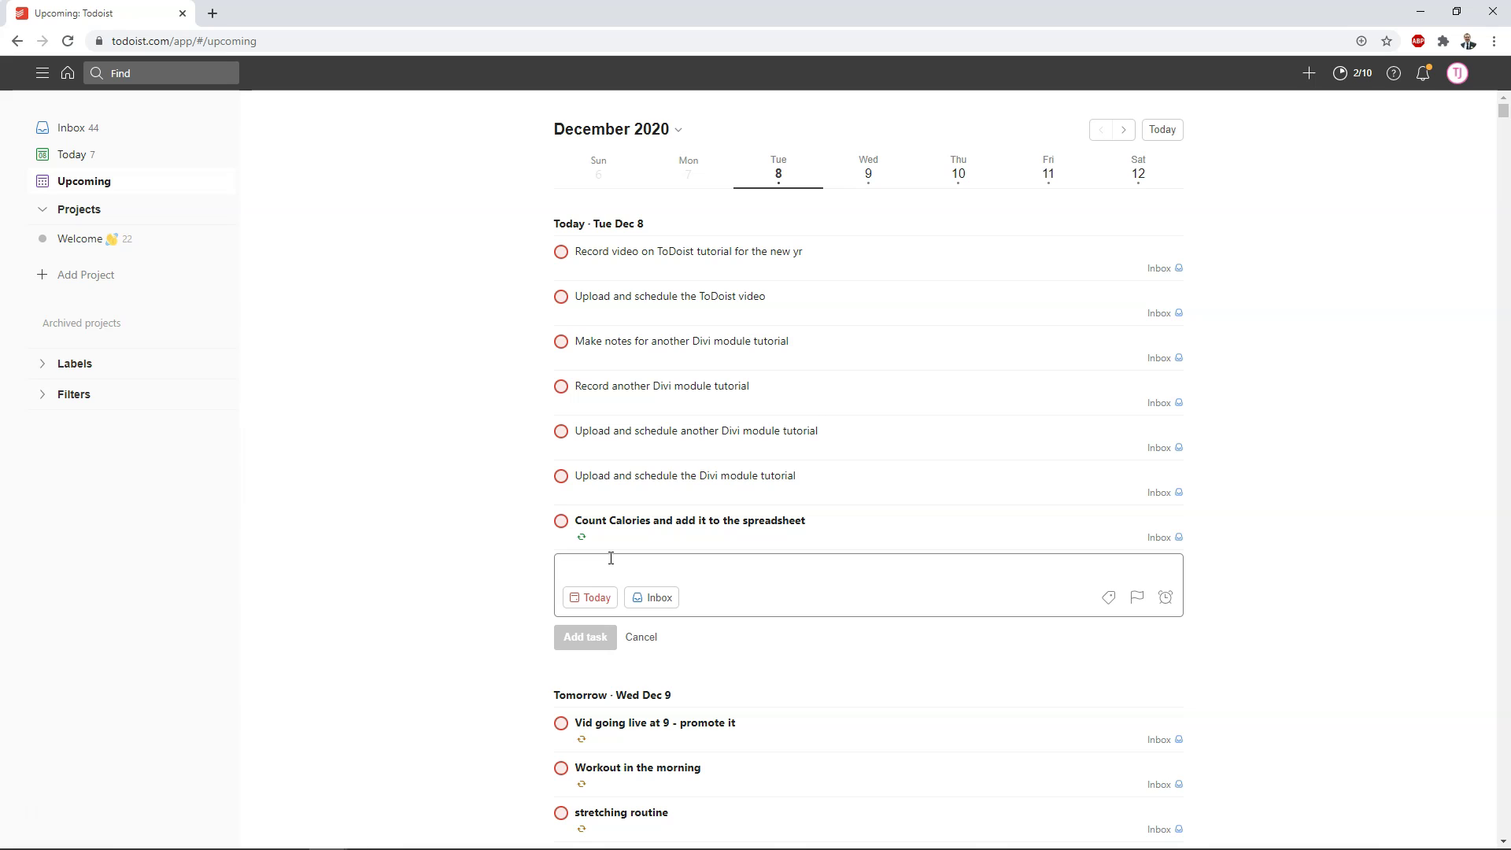
text(Record a)
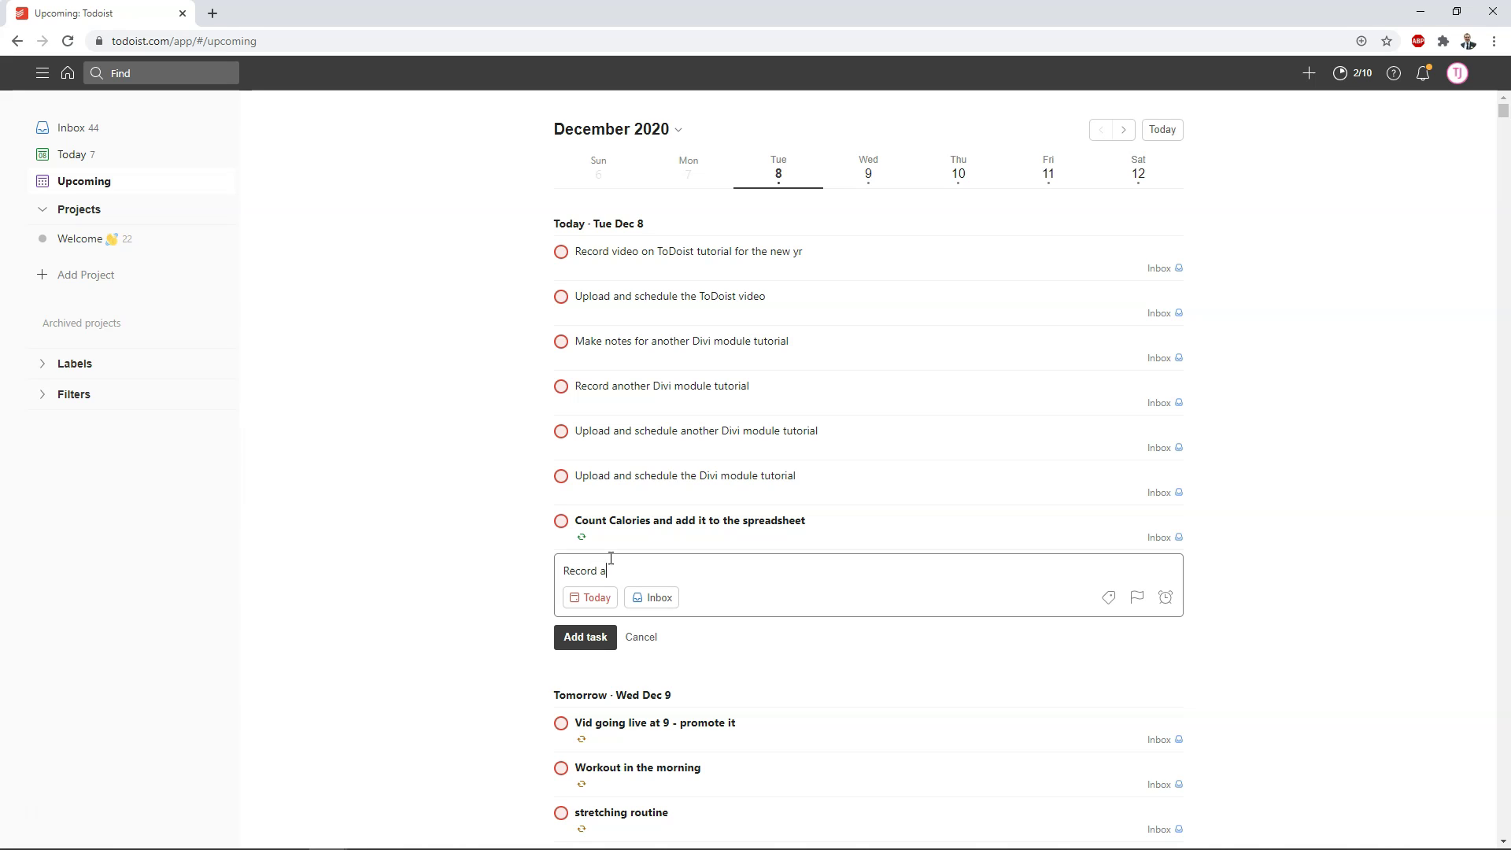
text( video)
key(Return)
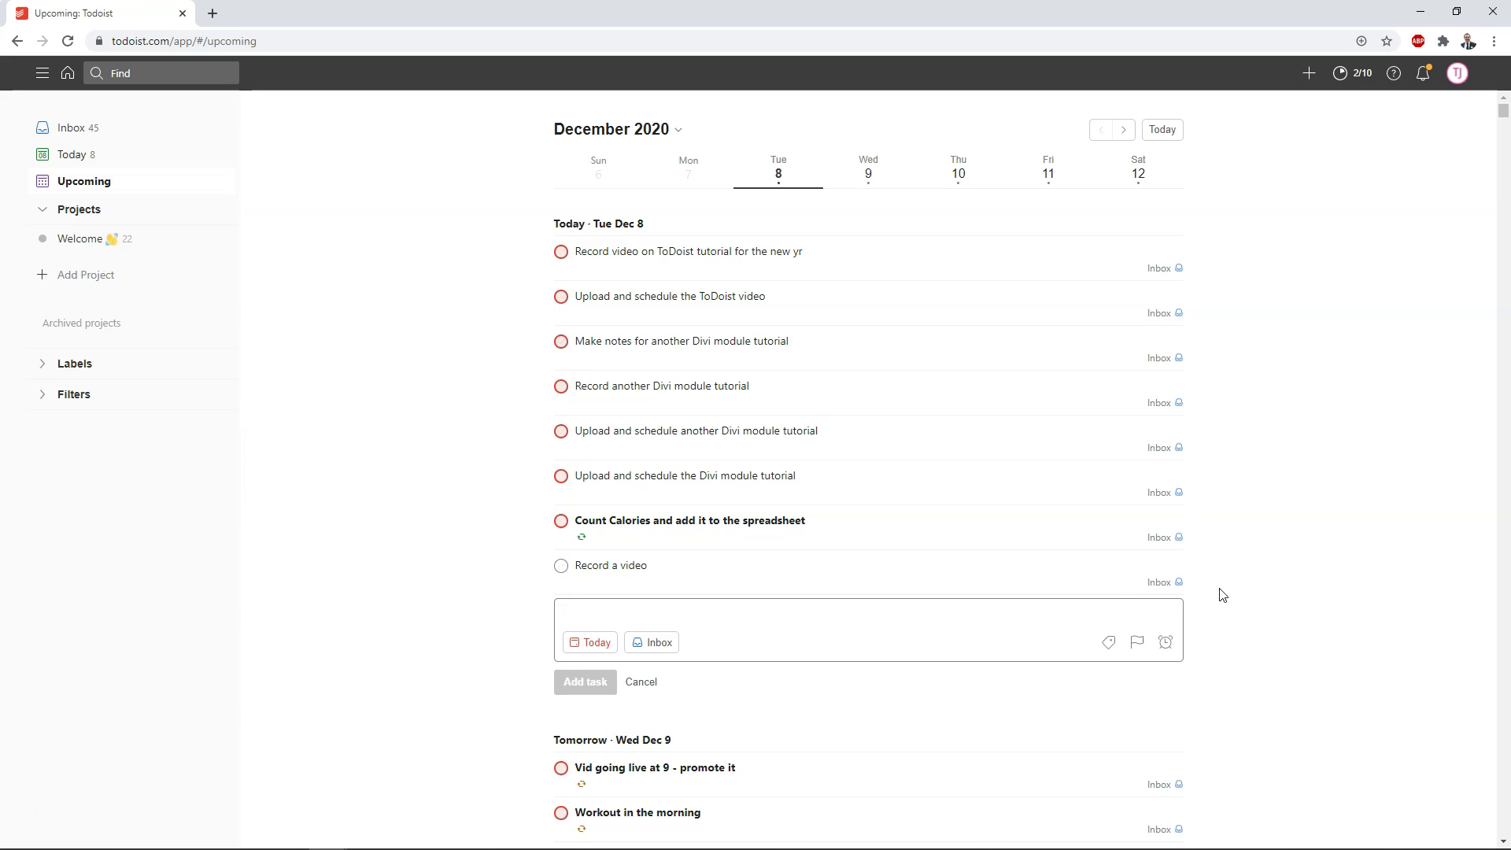
click(1205, 571)
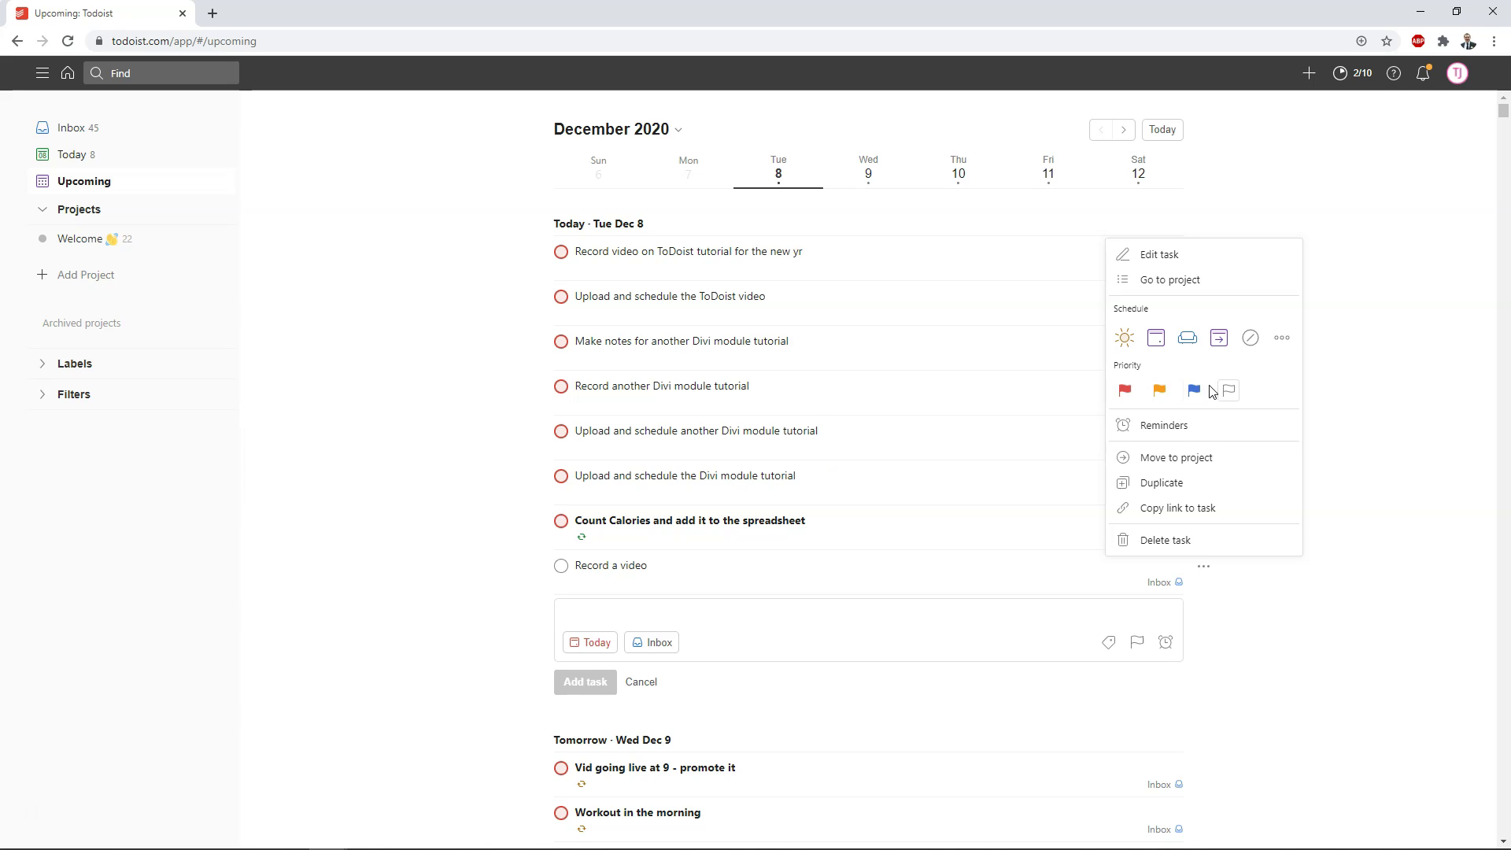
click(1125, 391)
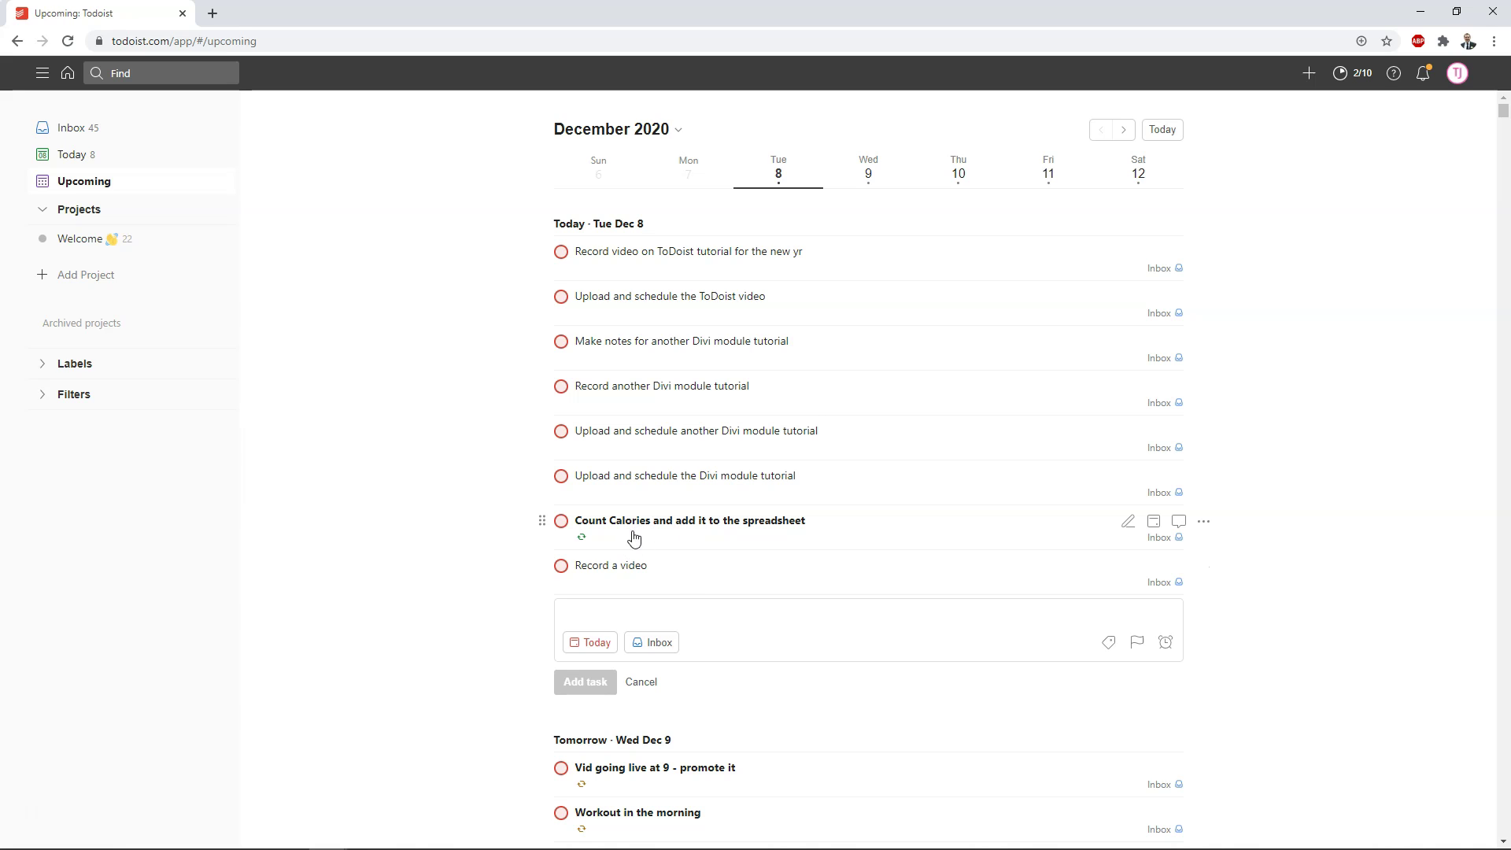
- Wrap the 'Record a video' title in ** markdown so it displays bold, then close details
click(670, 570)
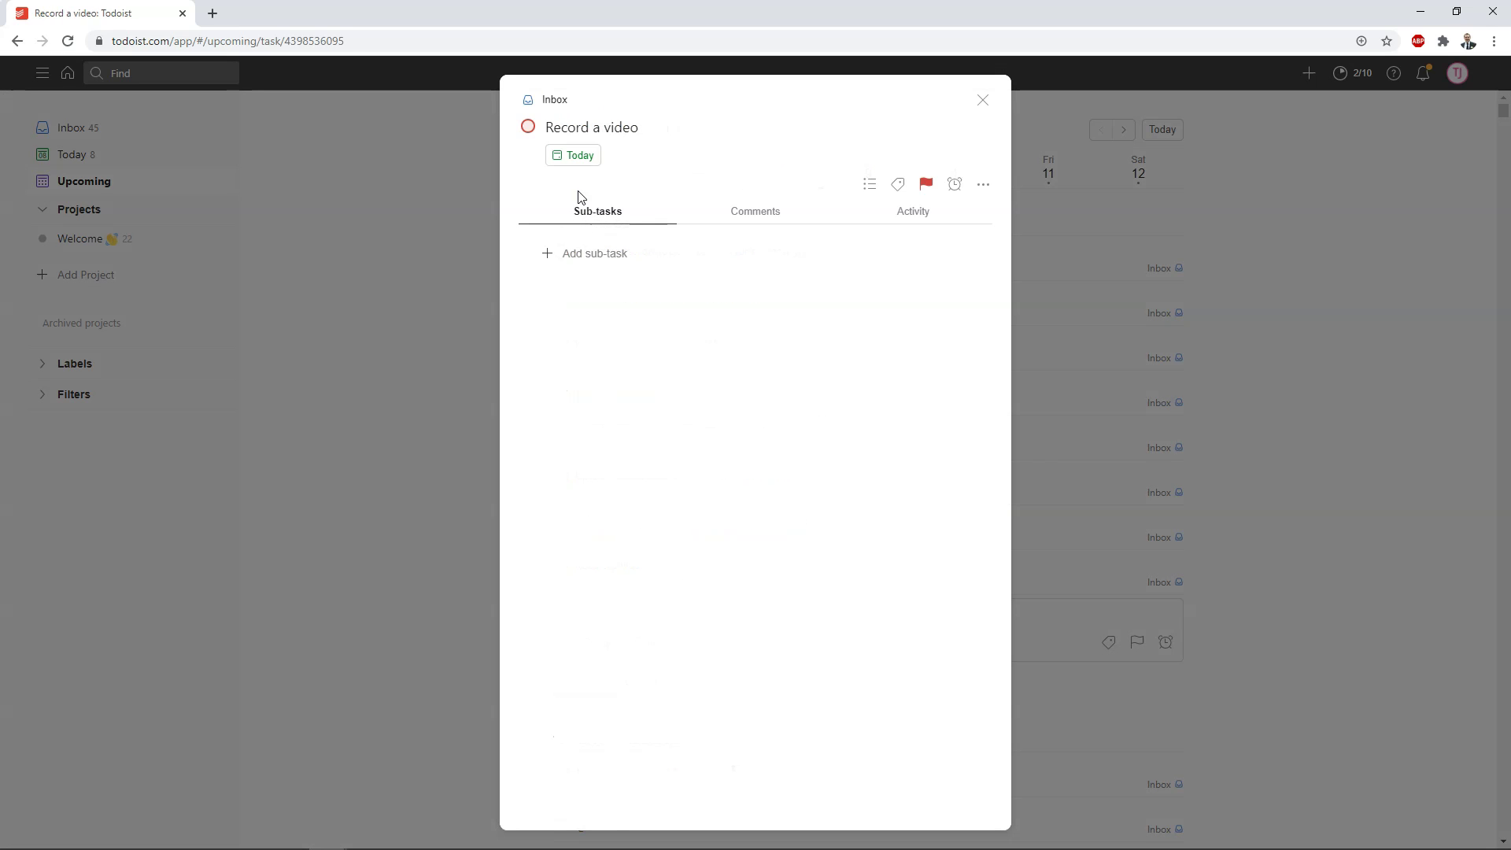
click(676, 127)
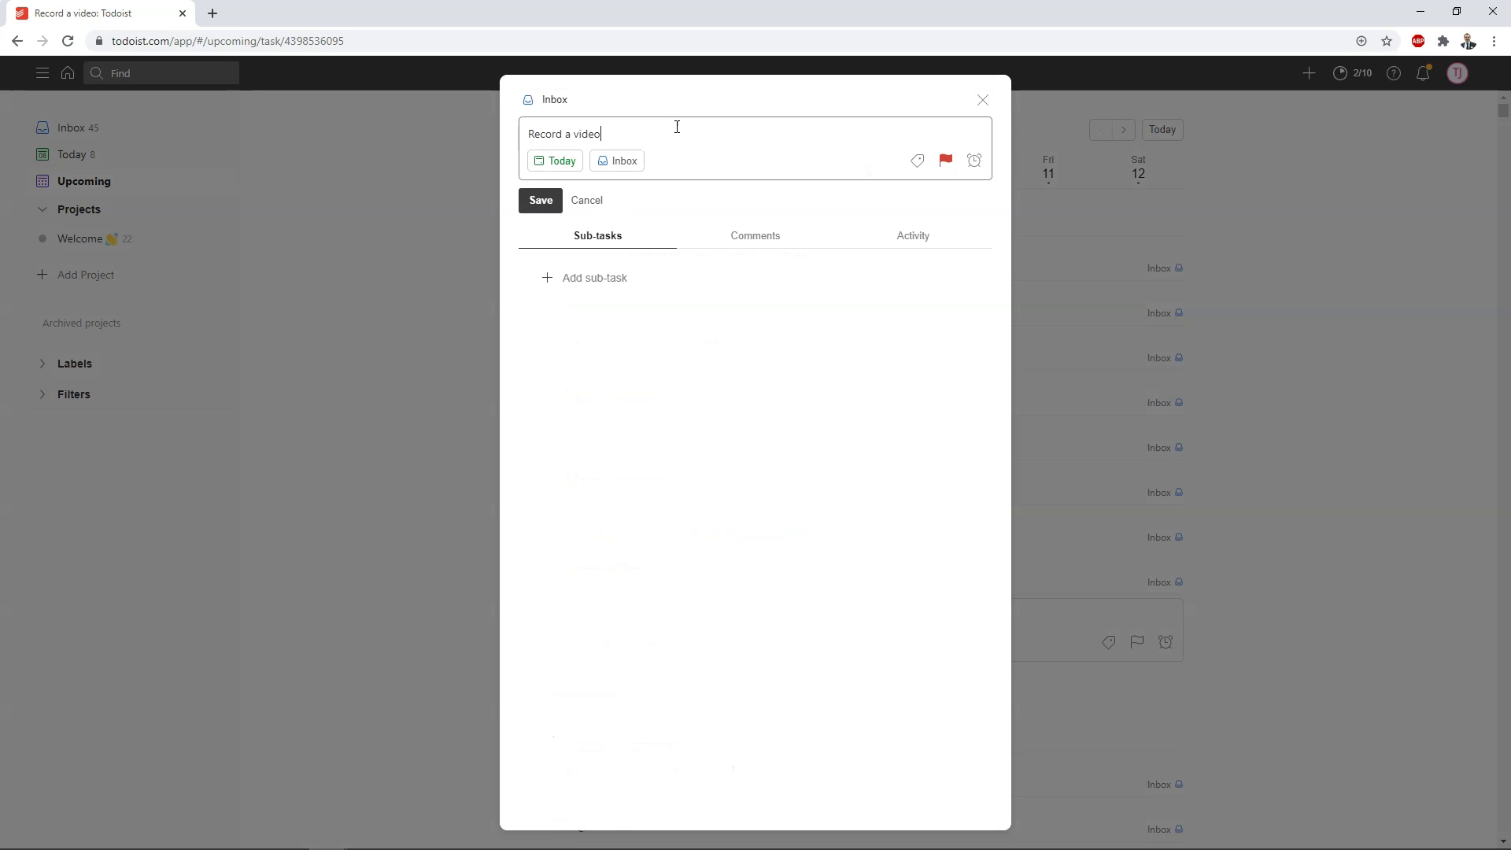
click(531, 137)
text(")
text(*)
text(**)
key(Return)
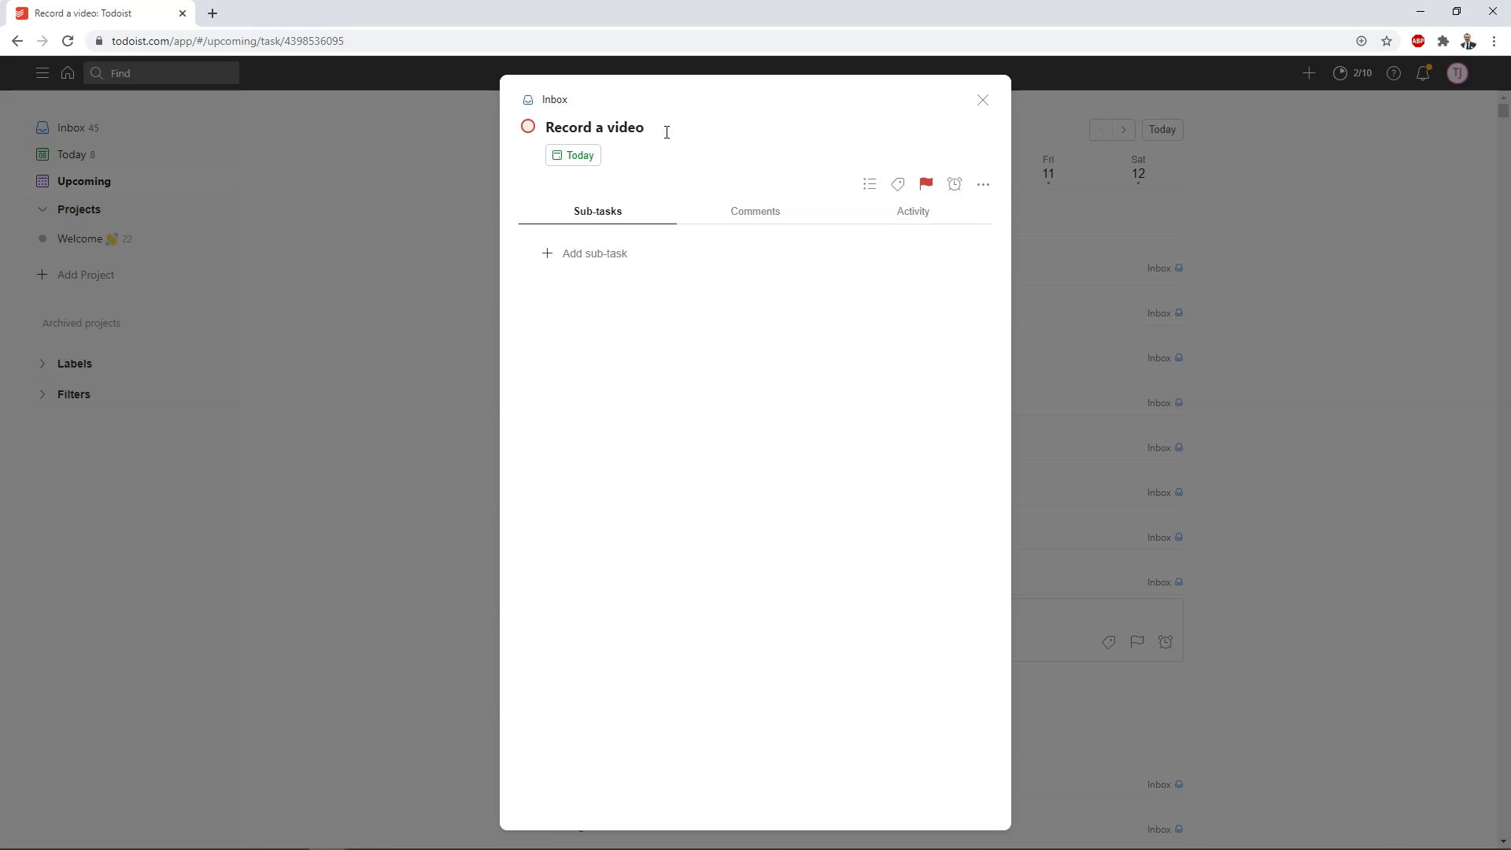
click(983, 100)
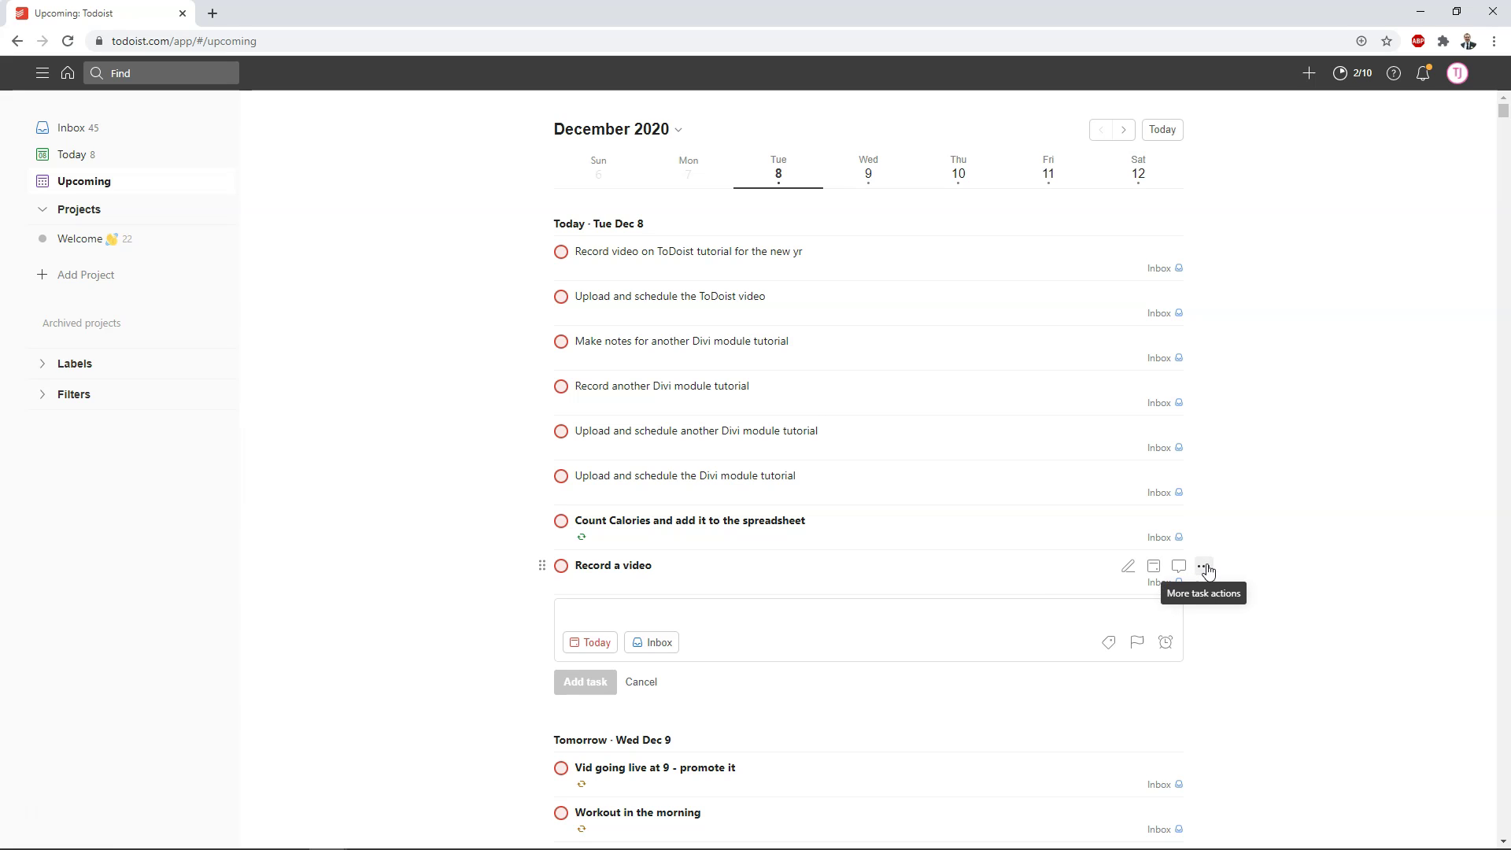
- Duplicate 'Record a video', delete the copy, and mark the remaining task complete
click(1205, 568)
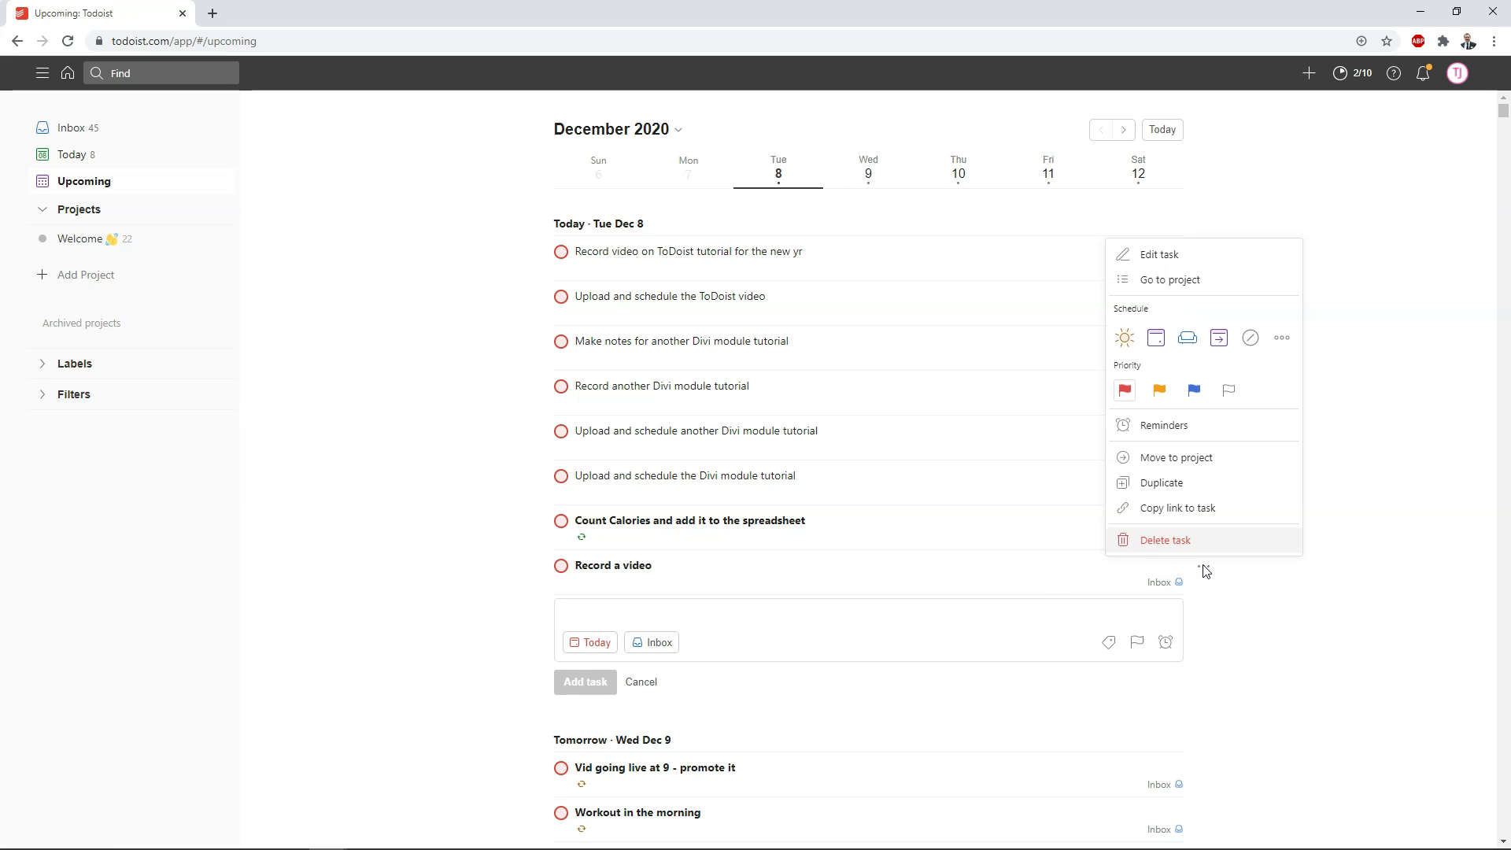
click(1170, 483)
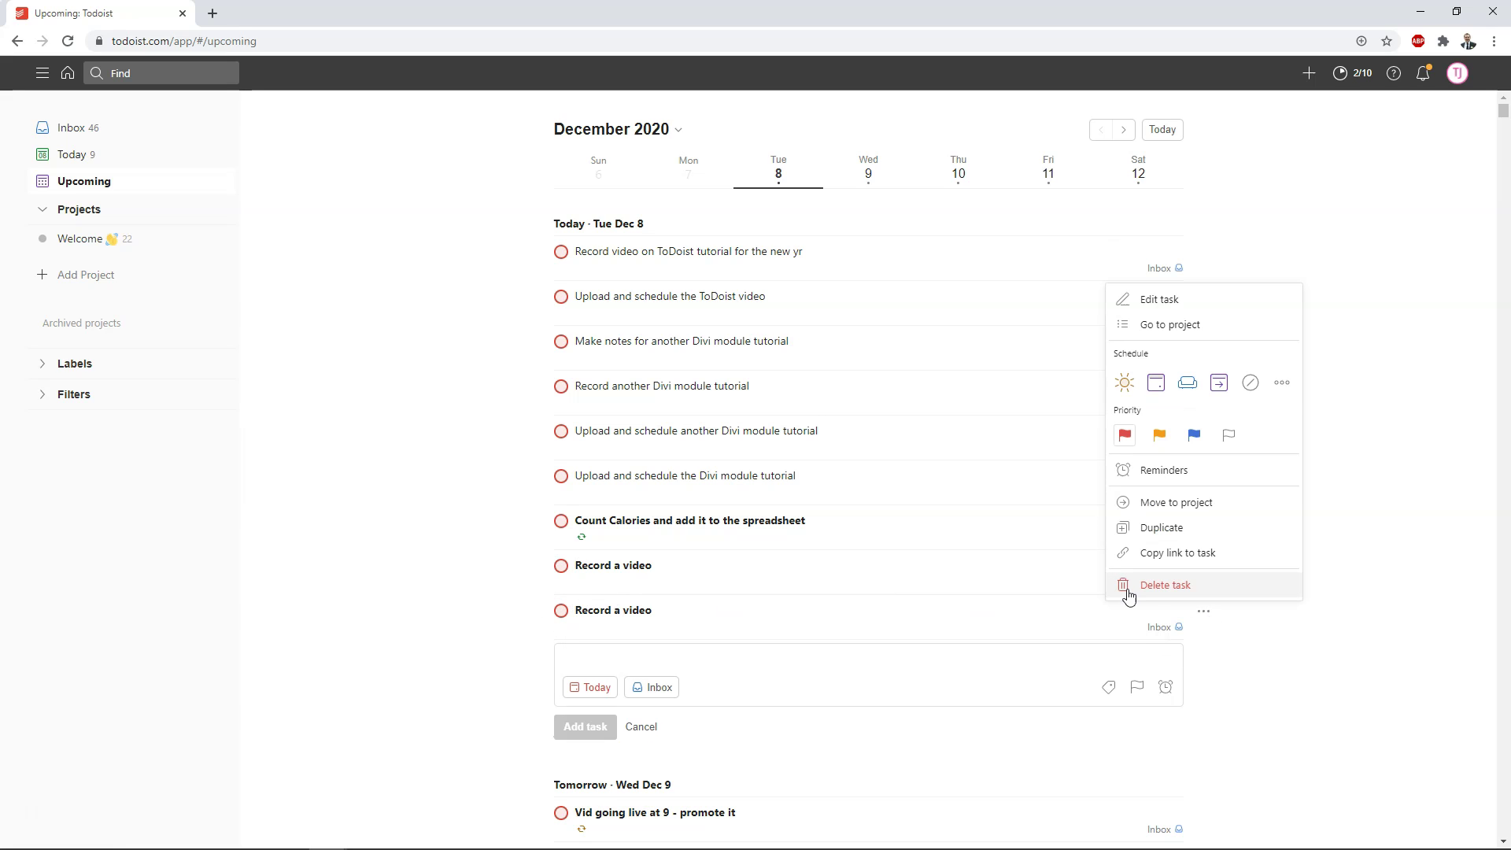
click(1146, 587)
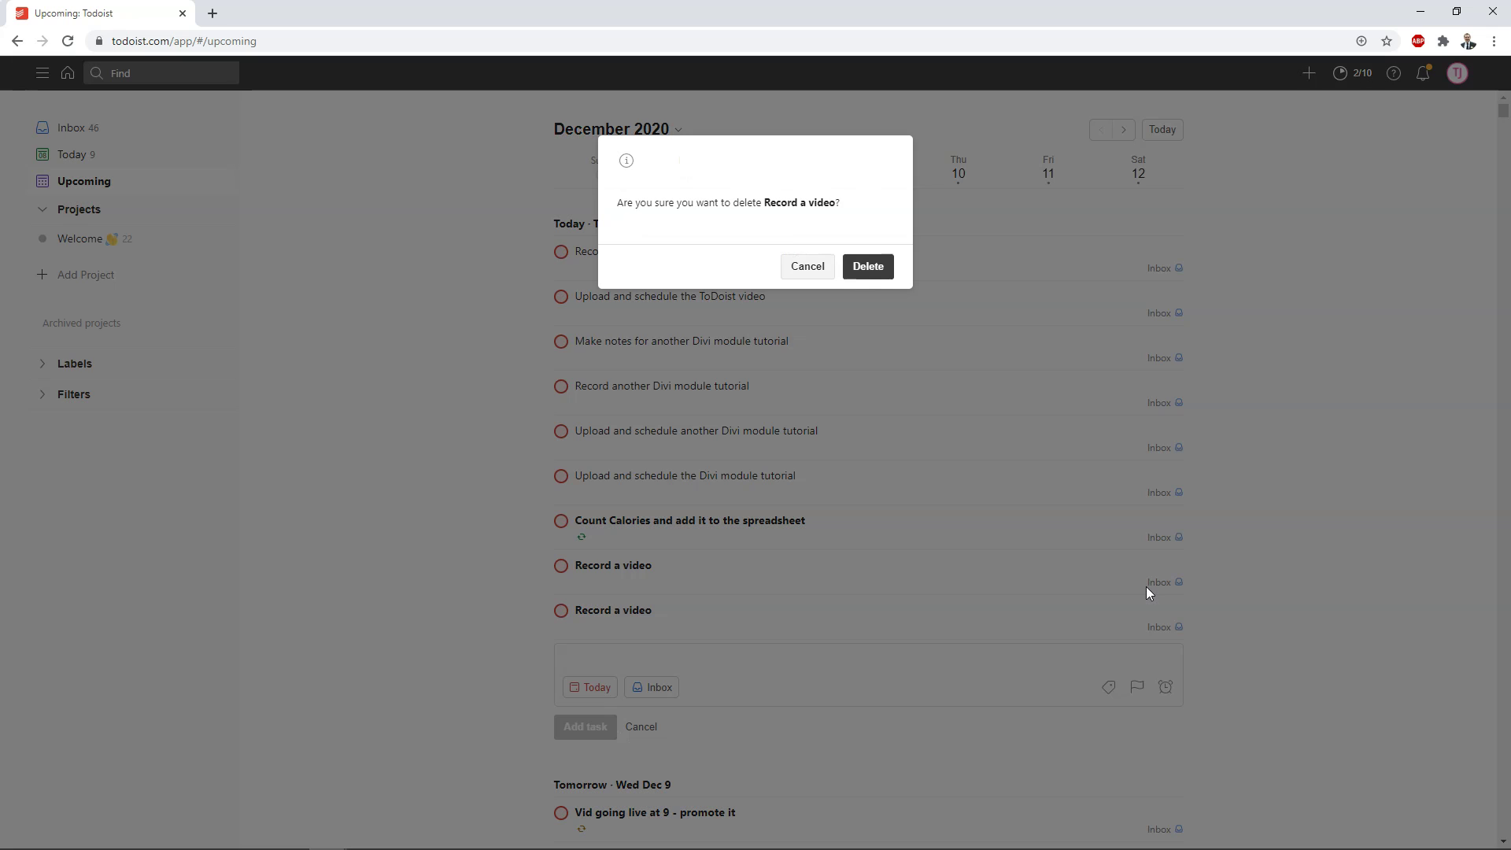
click(873, 263)
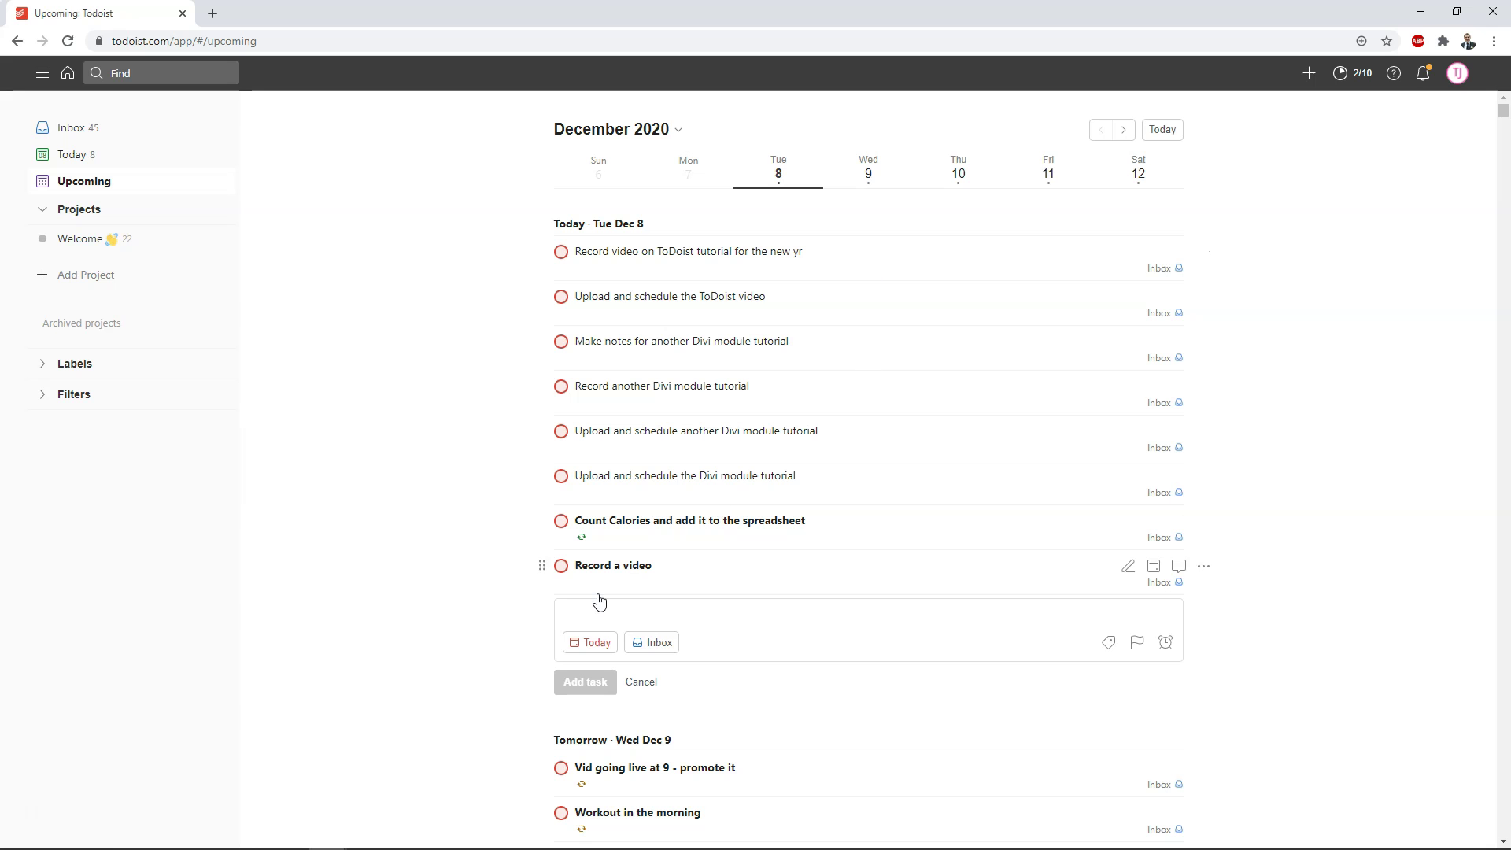
click(562, 568)
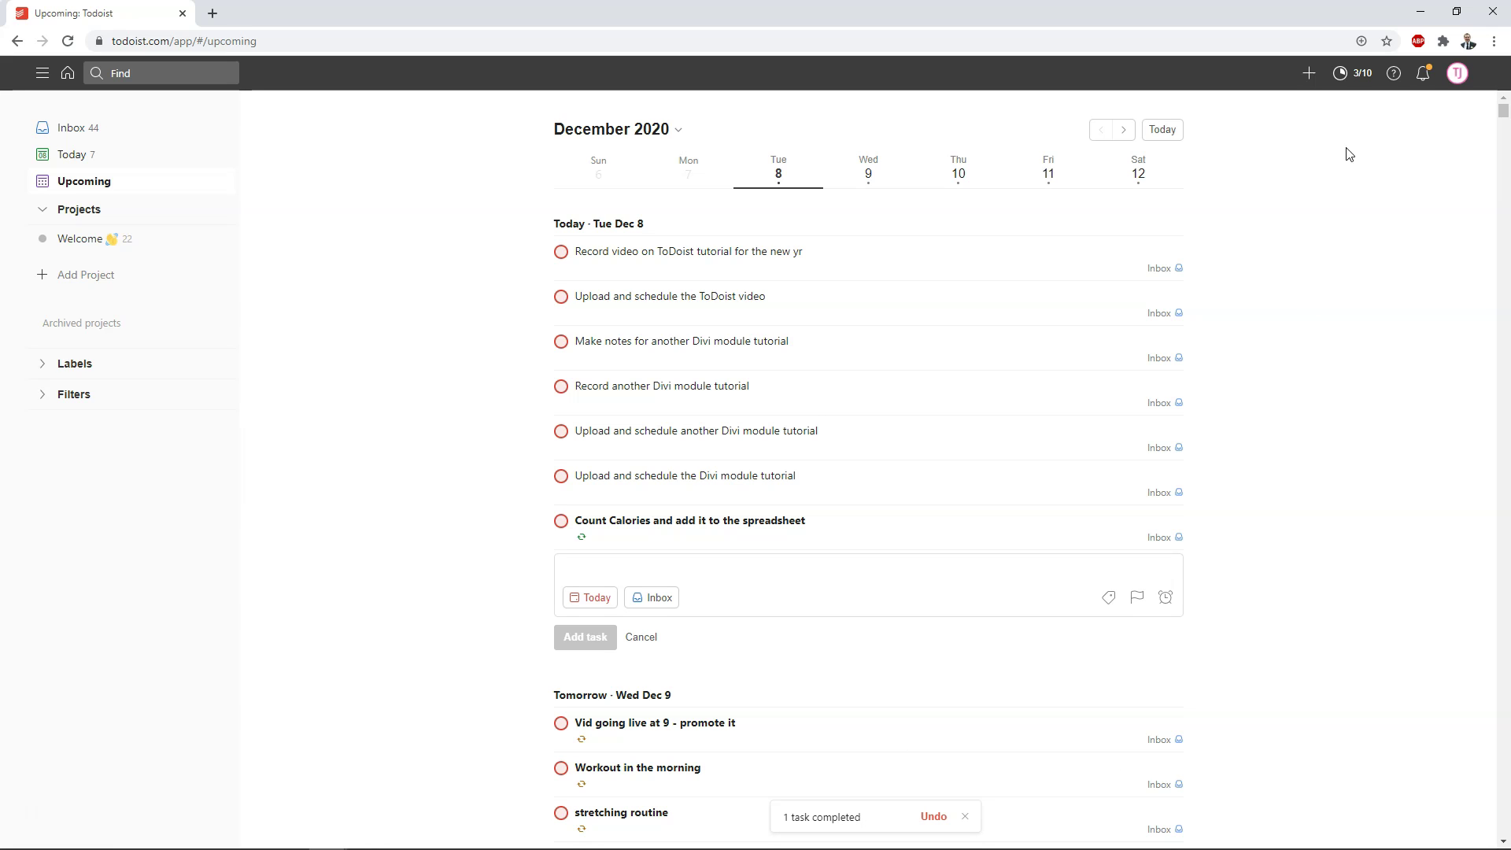
- Change the daily Karma goal from 10 to 8 tasks in the productivity settings
click(1350, 78)
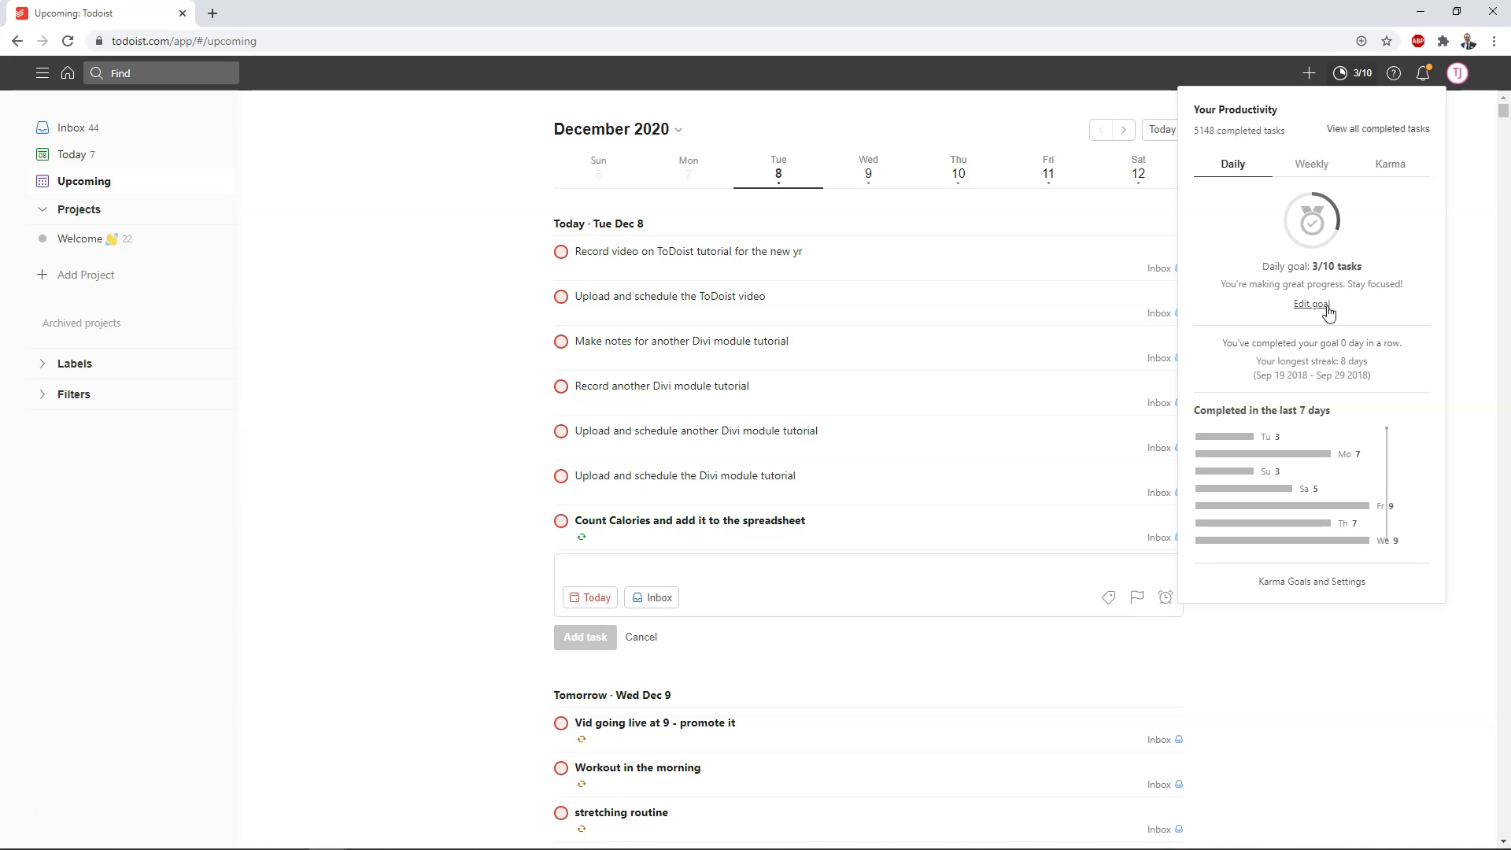
click(1316, 306)
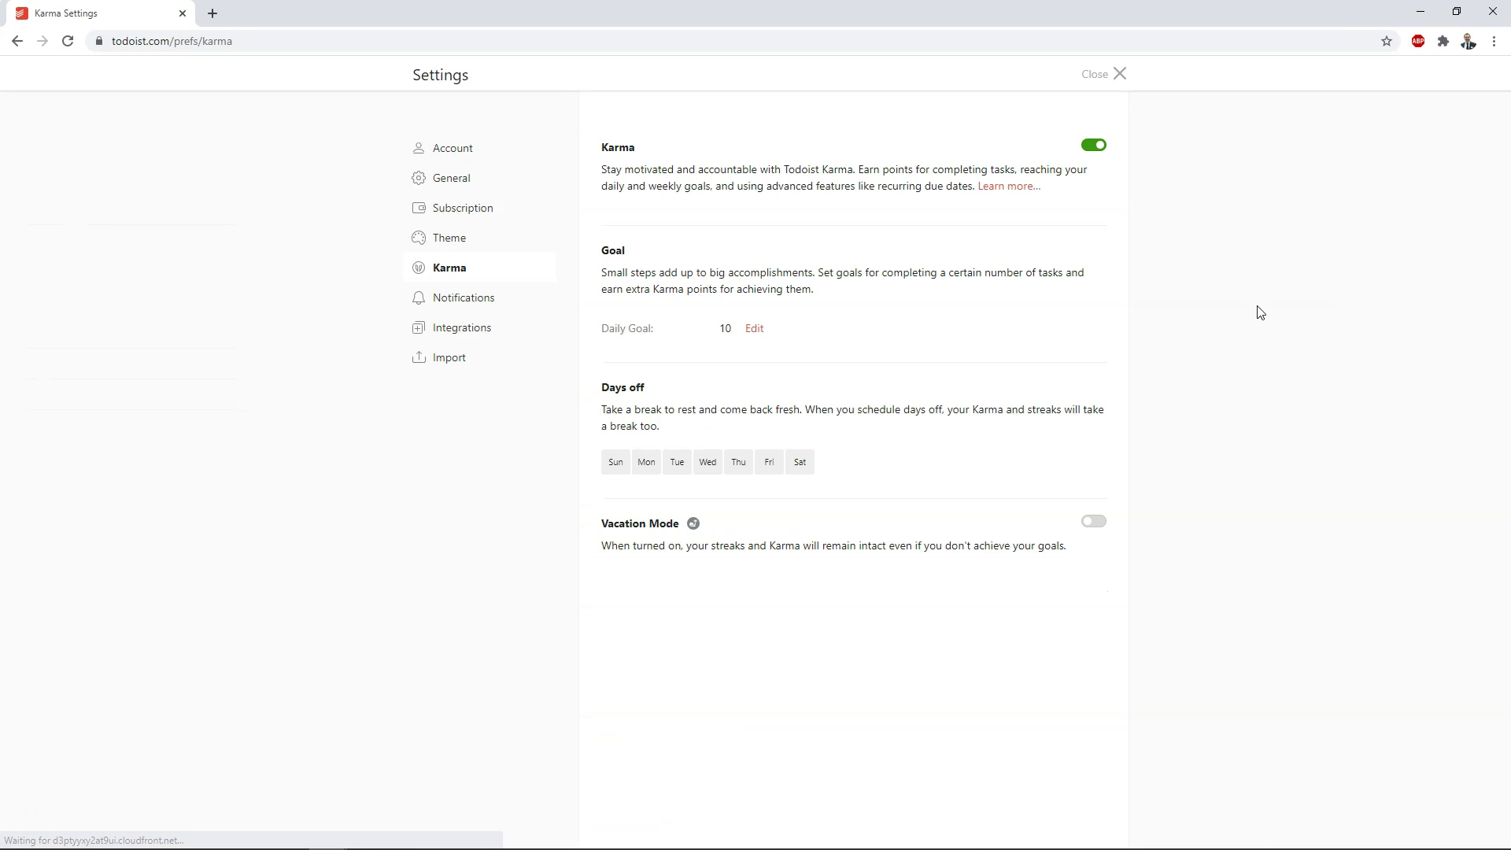
click(757, 328)
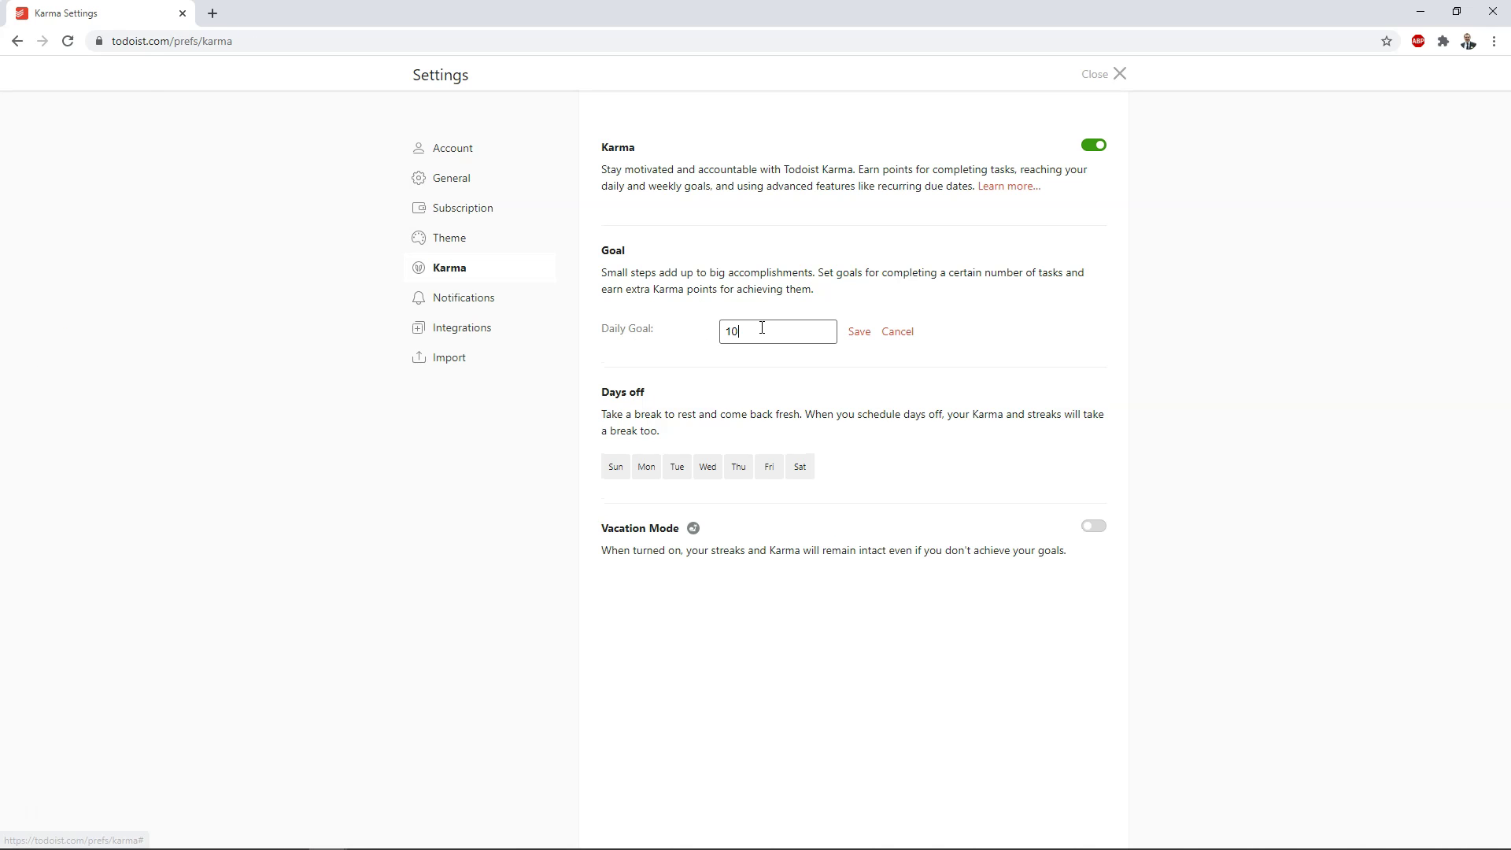
drag(762, 328, 721, 328)
text(8)
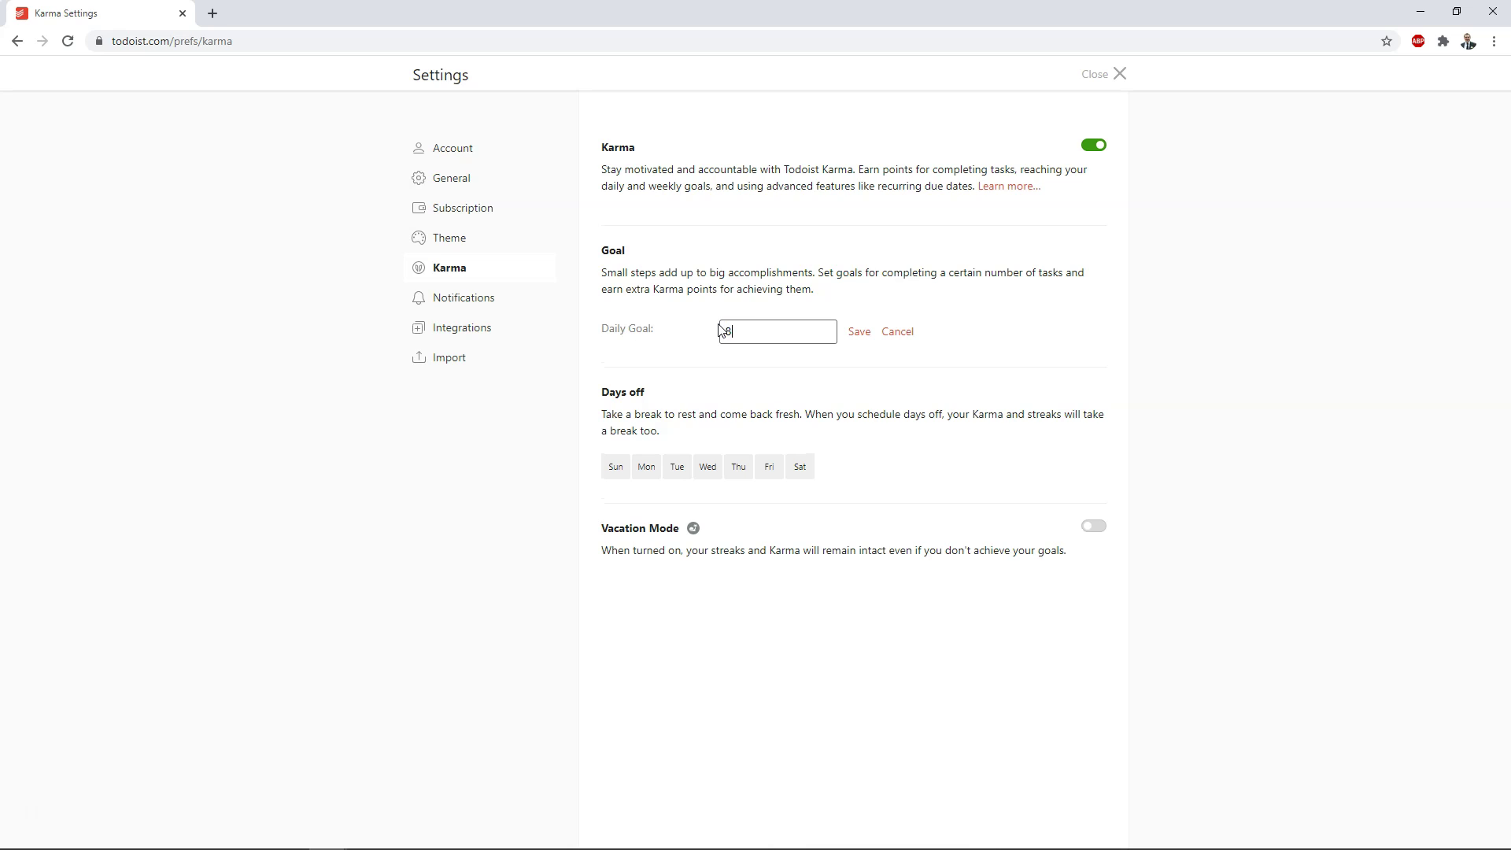
click(858, 332)
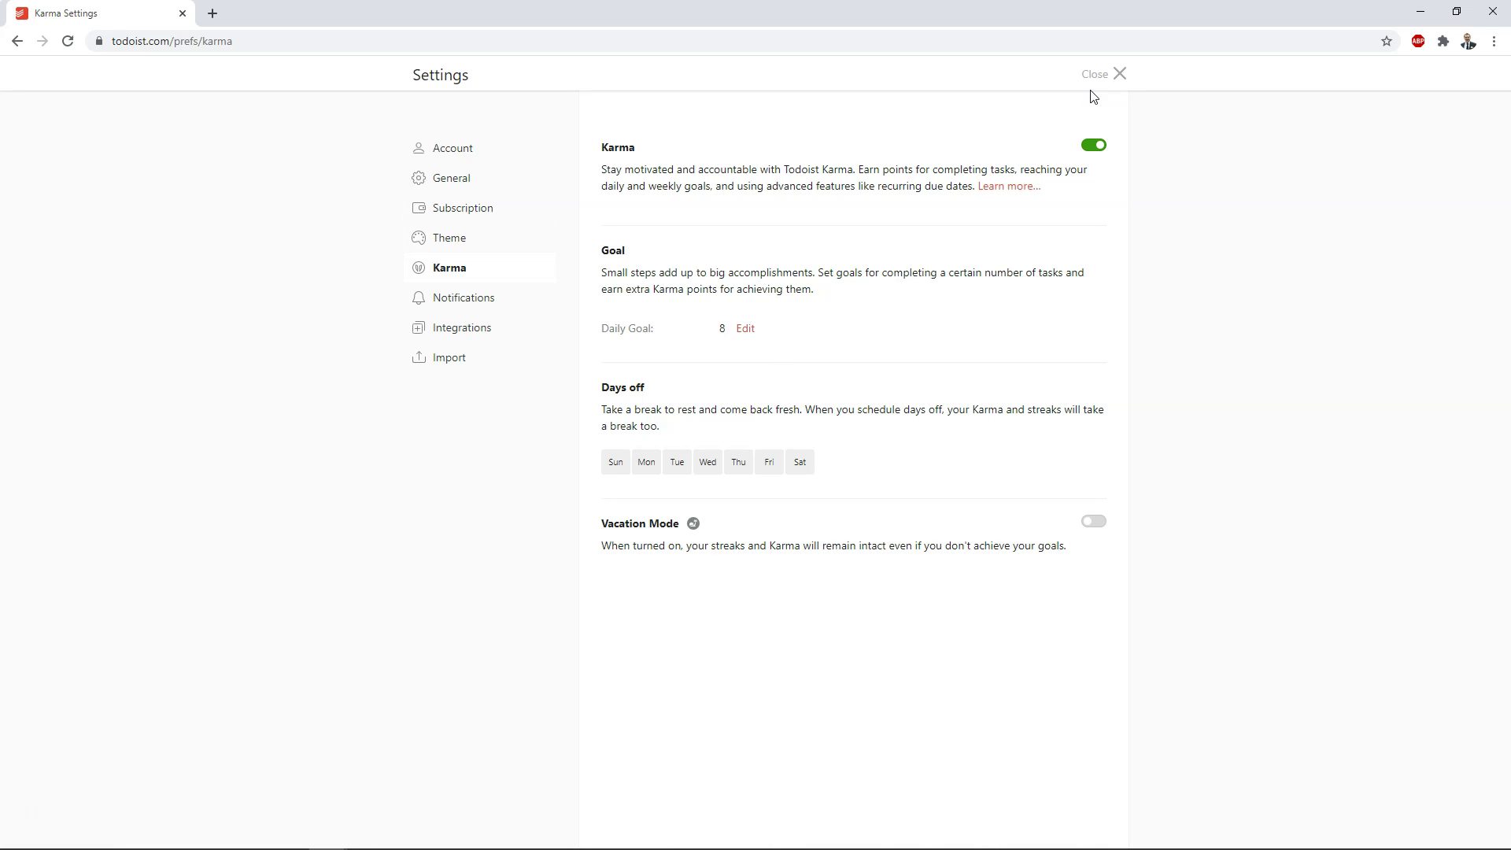
click(1117, 75)
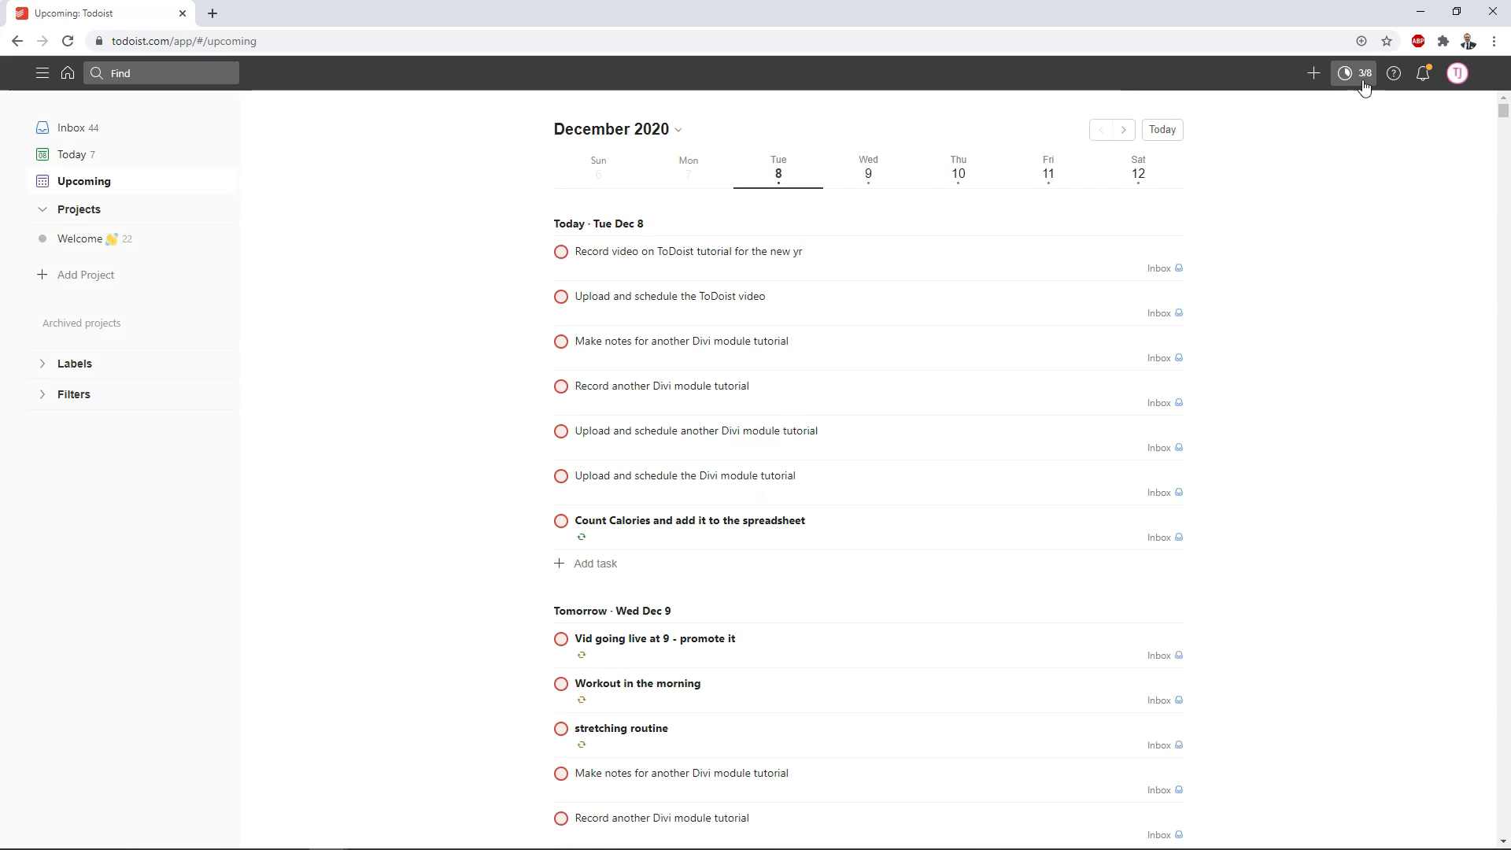
- Show the productivity stats with the daily goal at 3/8 and 5148 tasks completed
click(1362, 80)
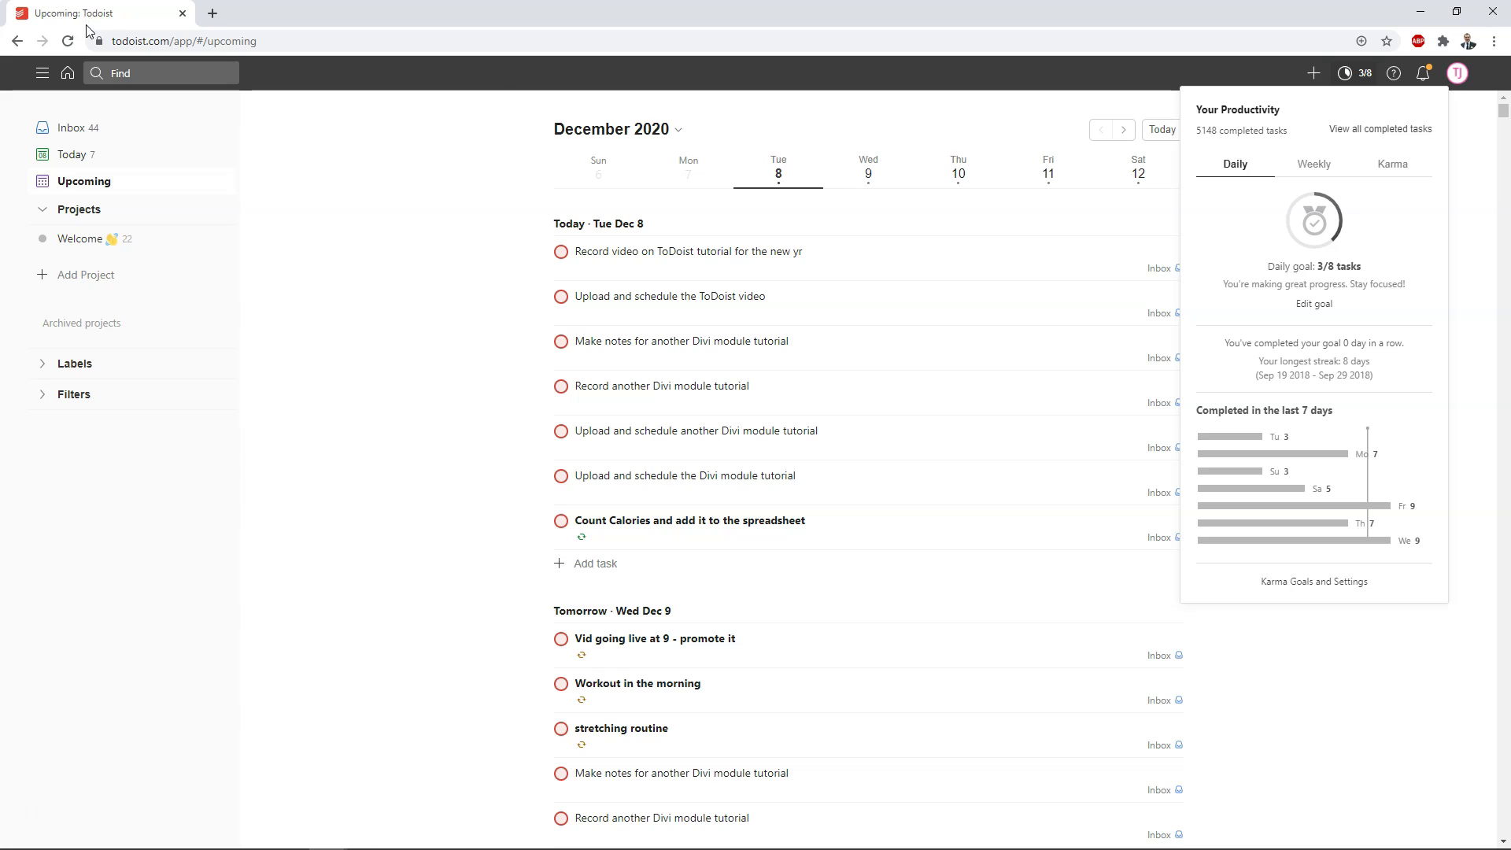
- Dismiss the productivity popover to return to the plain Upcoming task list
click(321, 291)
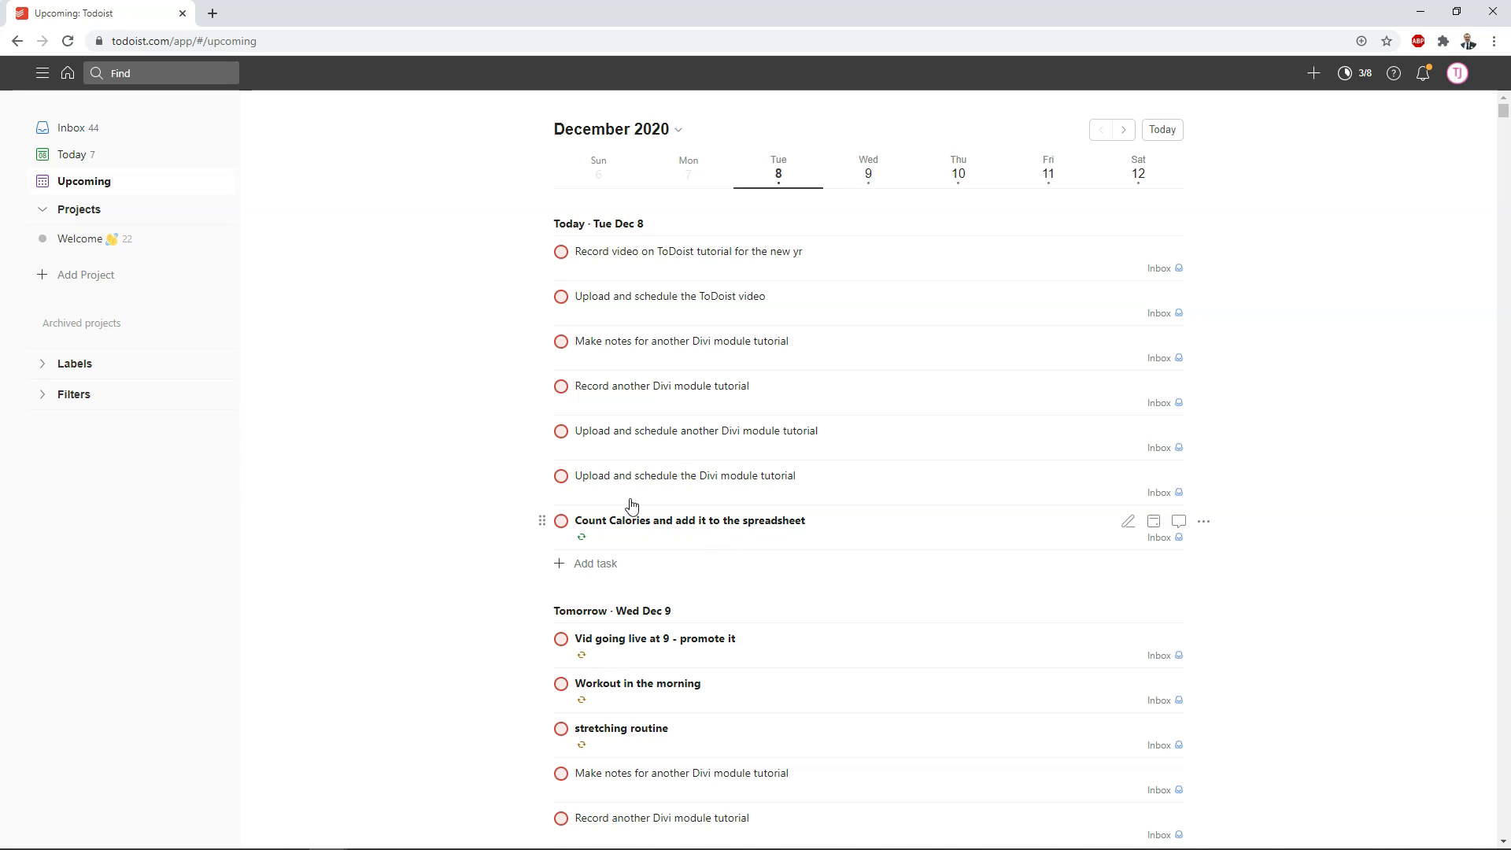
- Add 'Workout in the morning' to today's Inbox list, keeping 'in the morning' as title text
click(615, 566)
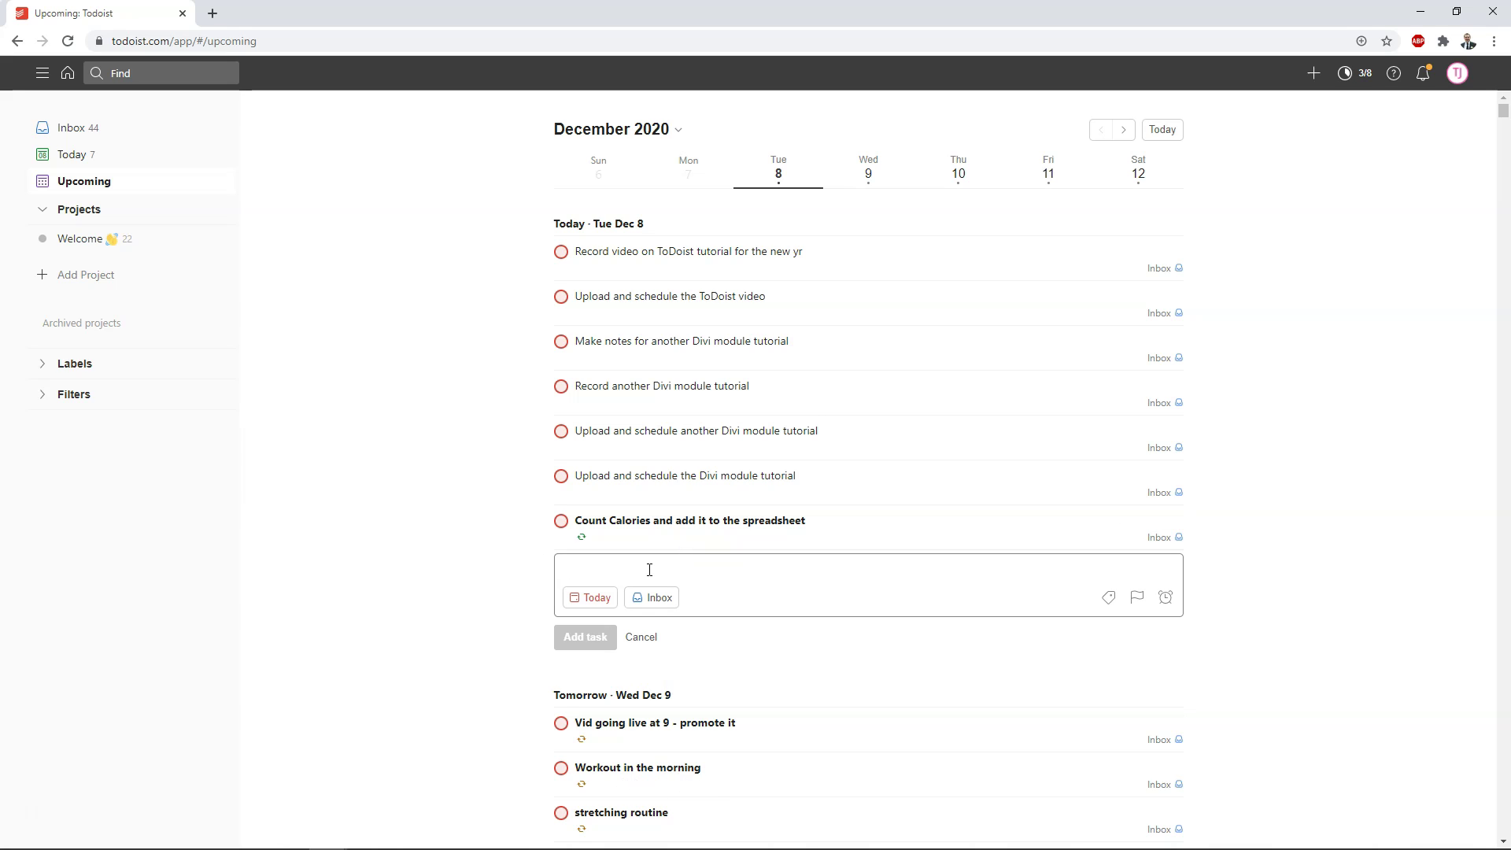
text(Workout)
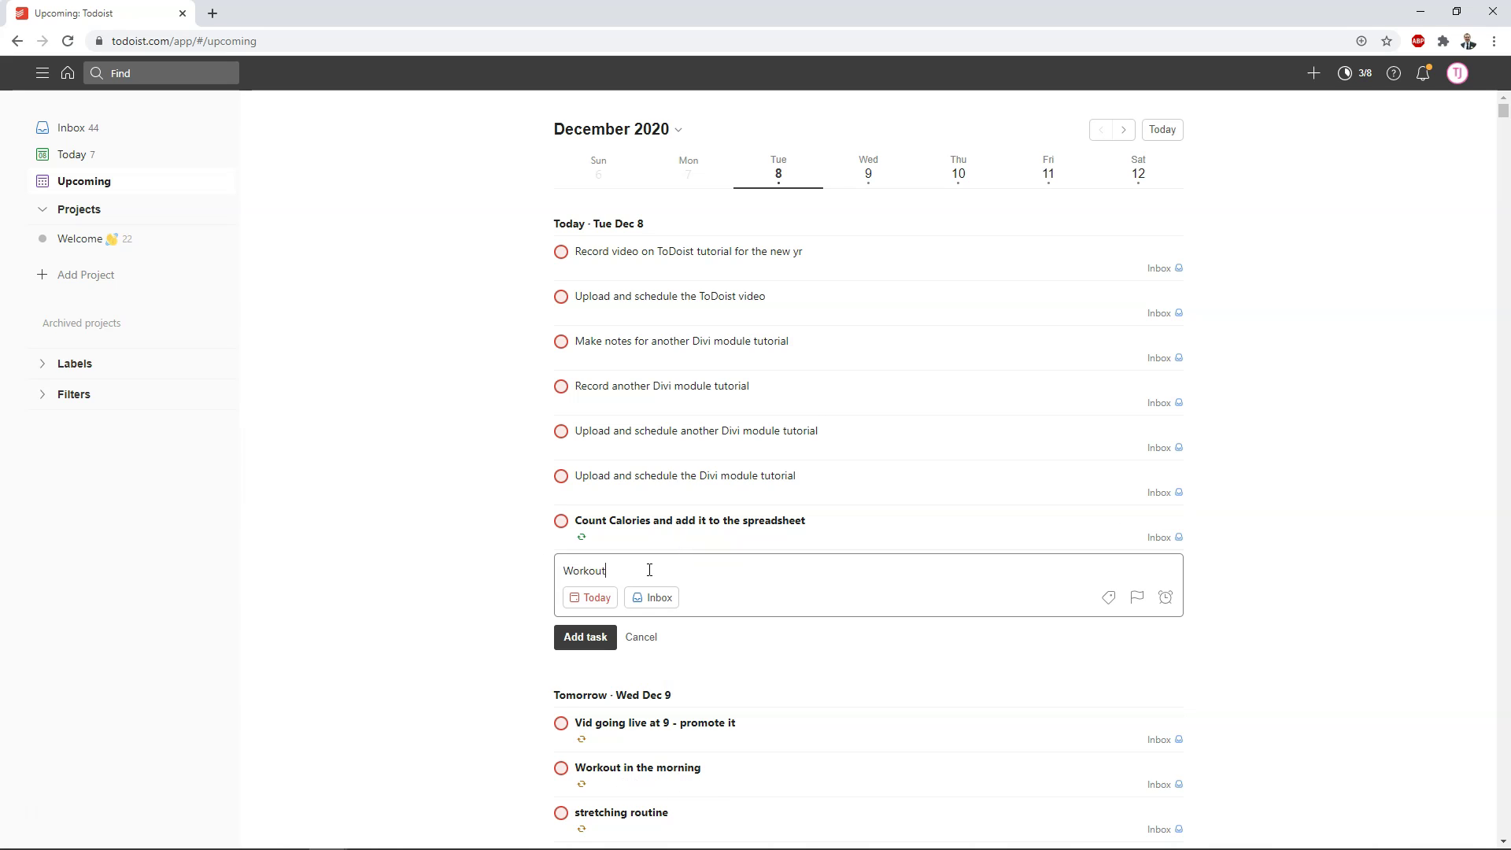
text( in the morning)
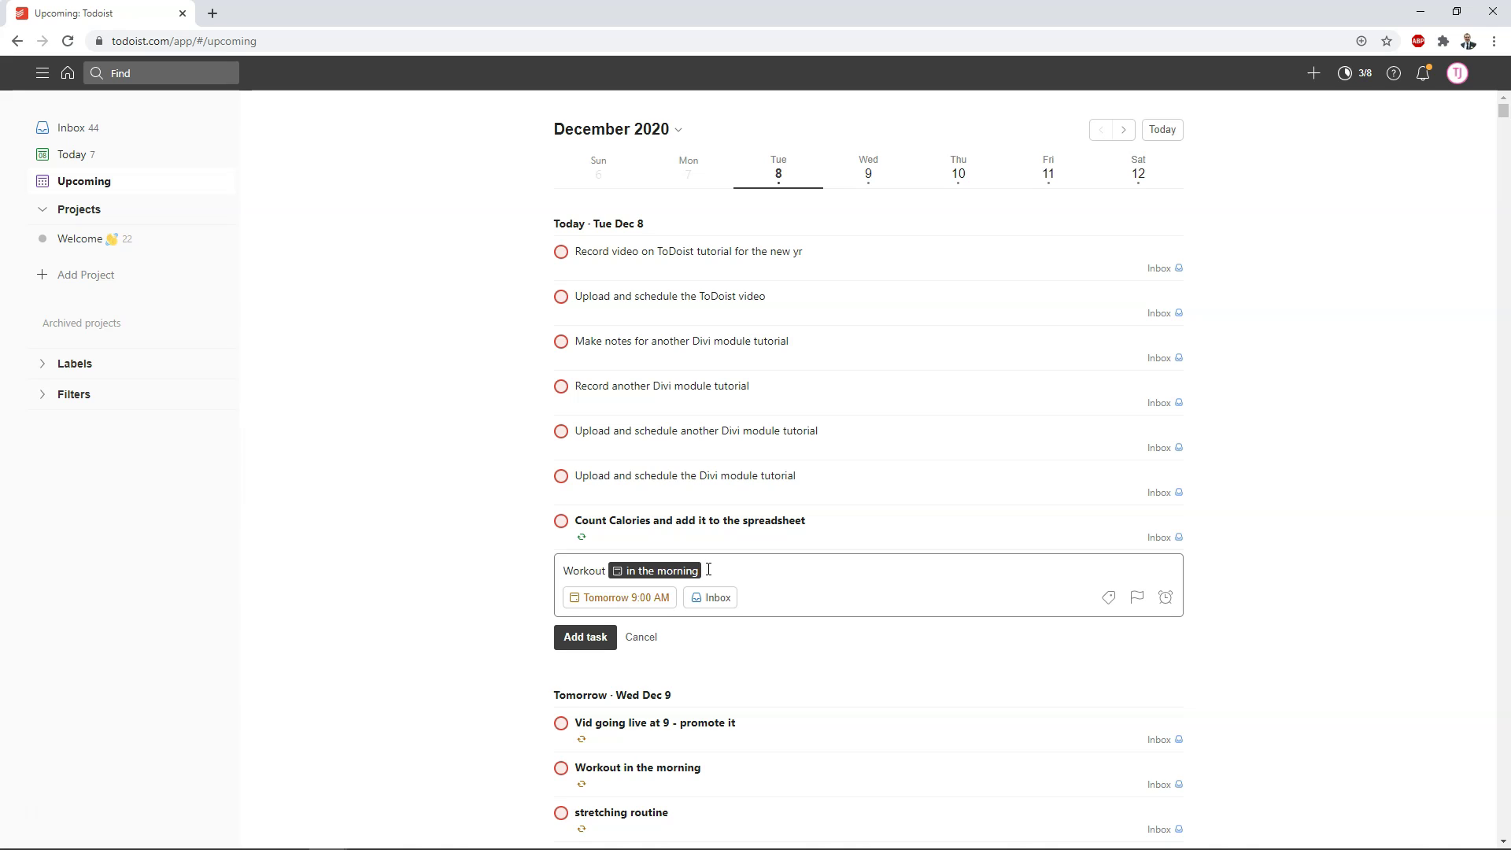
key(BackSpace)
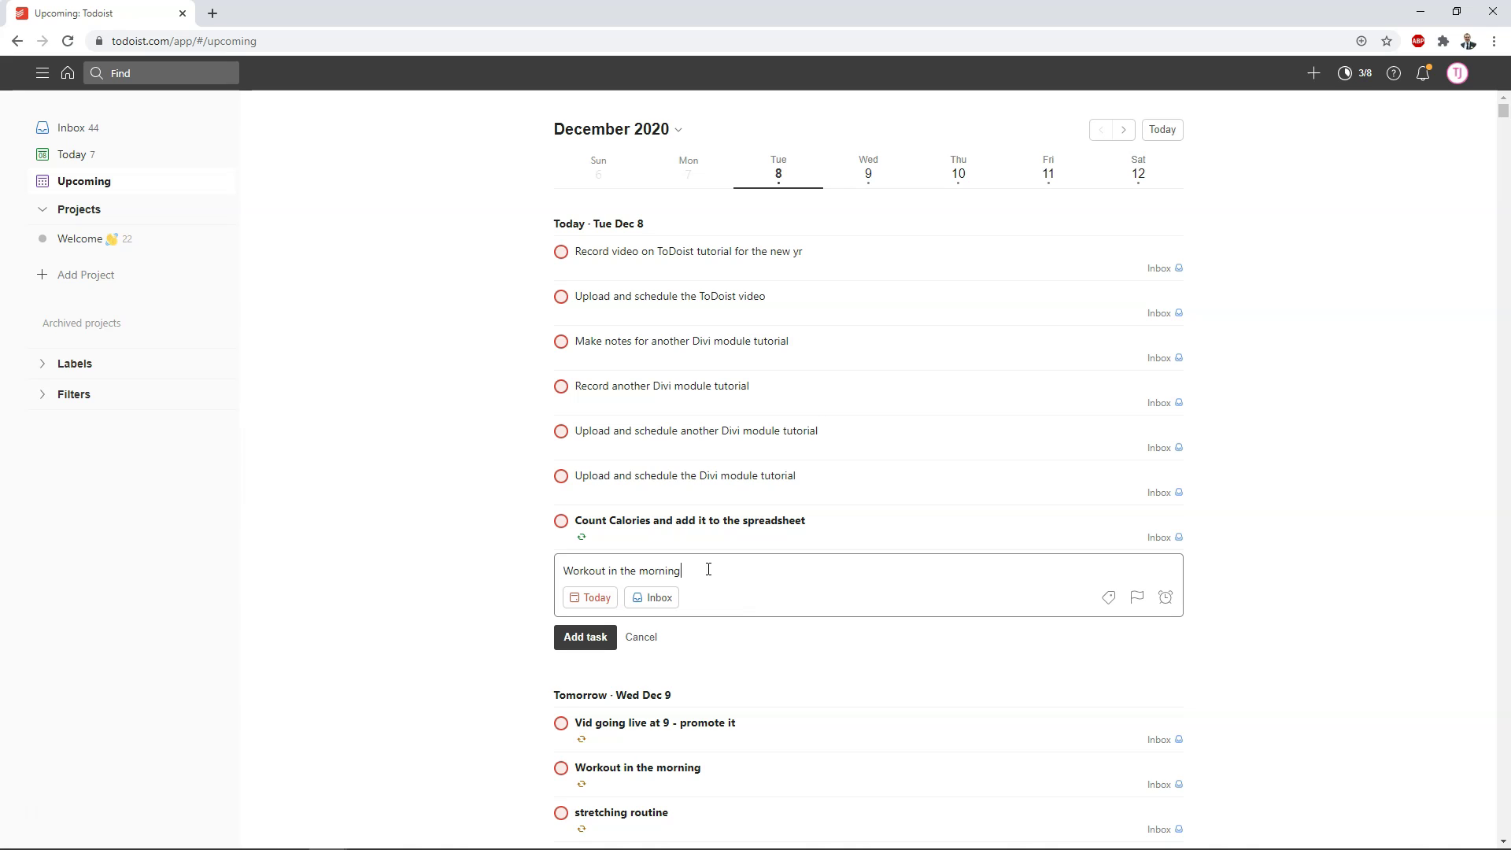
key(Return)
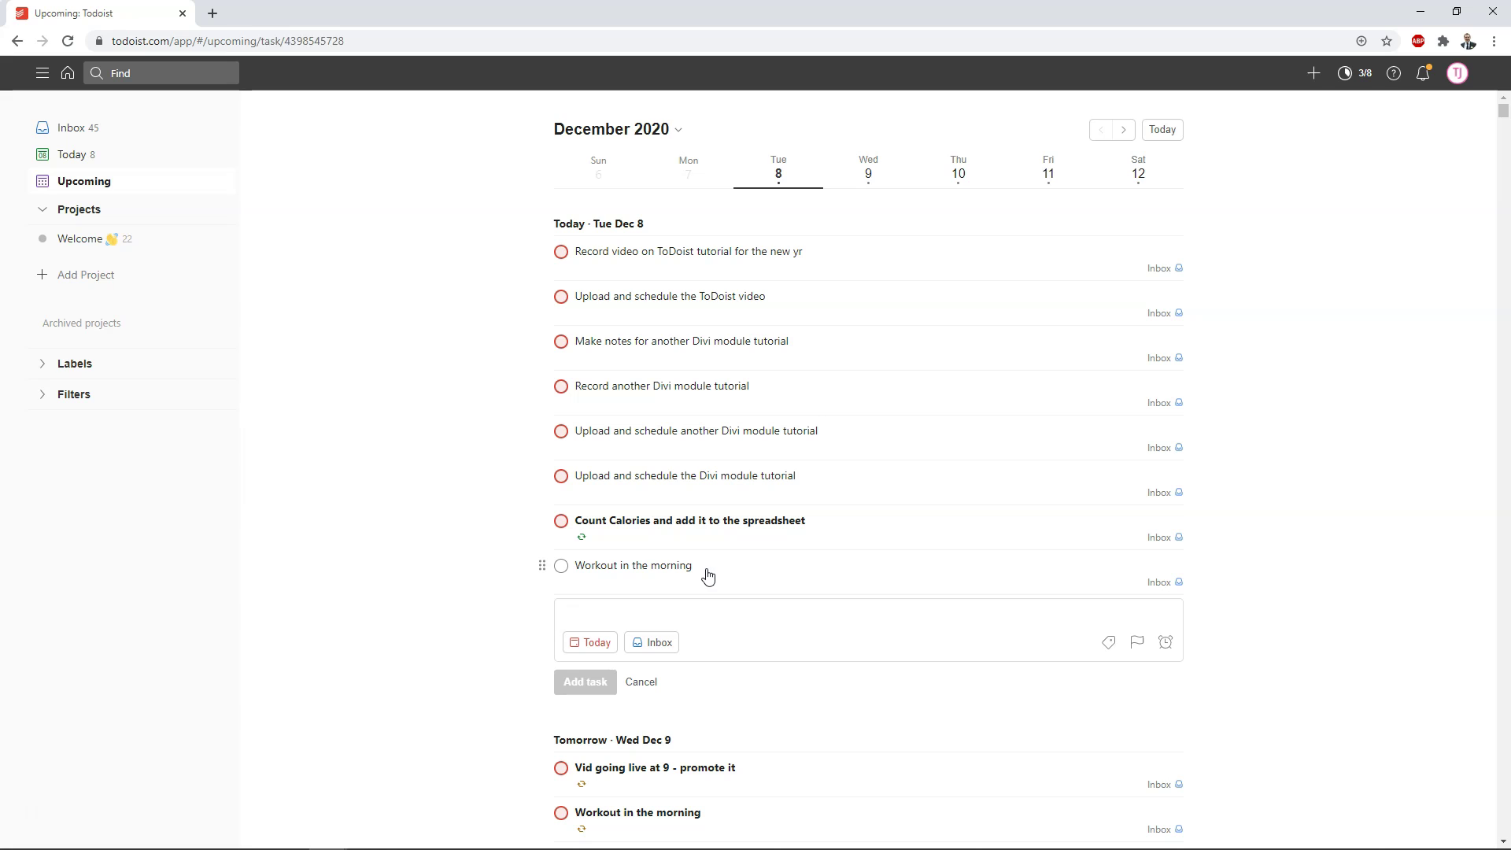
click(778, 574)
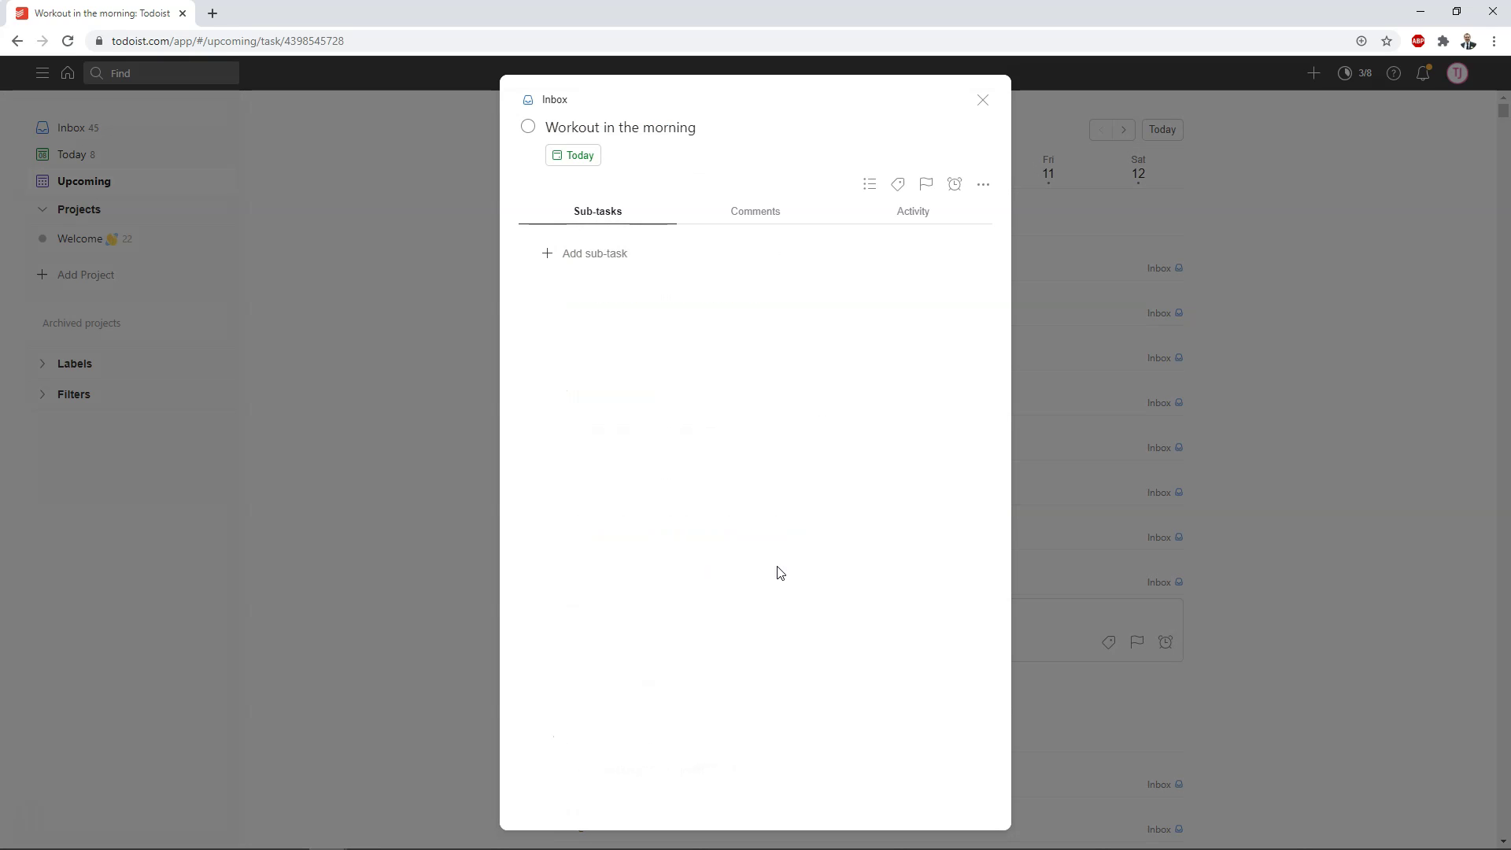
click(593, 156)
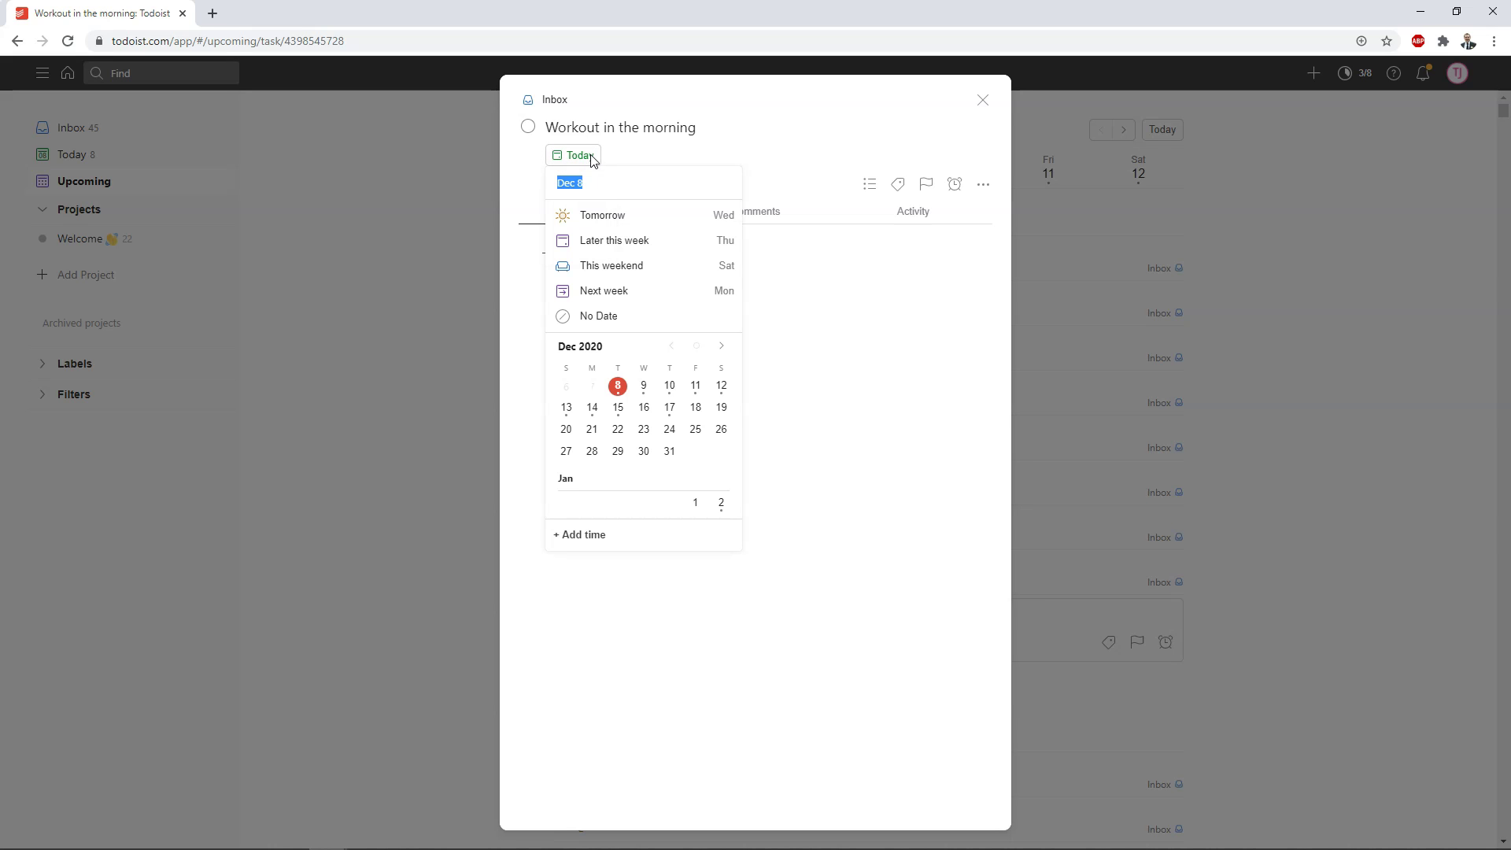
text(every day)
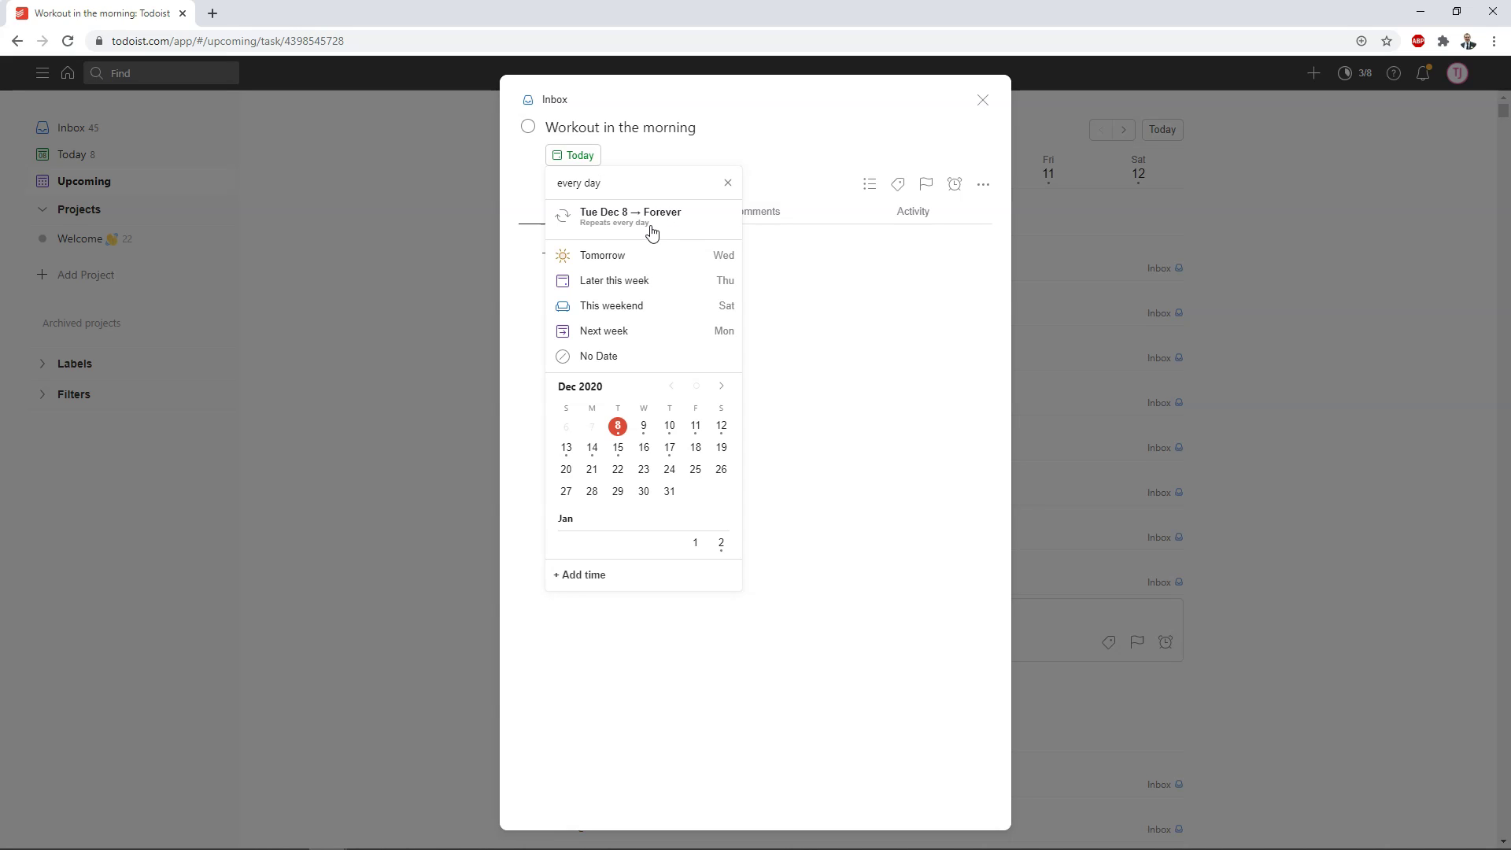
click(985, 101)
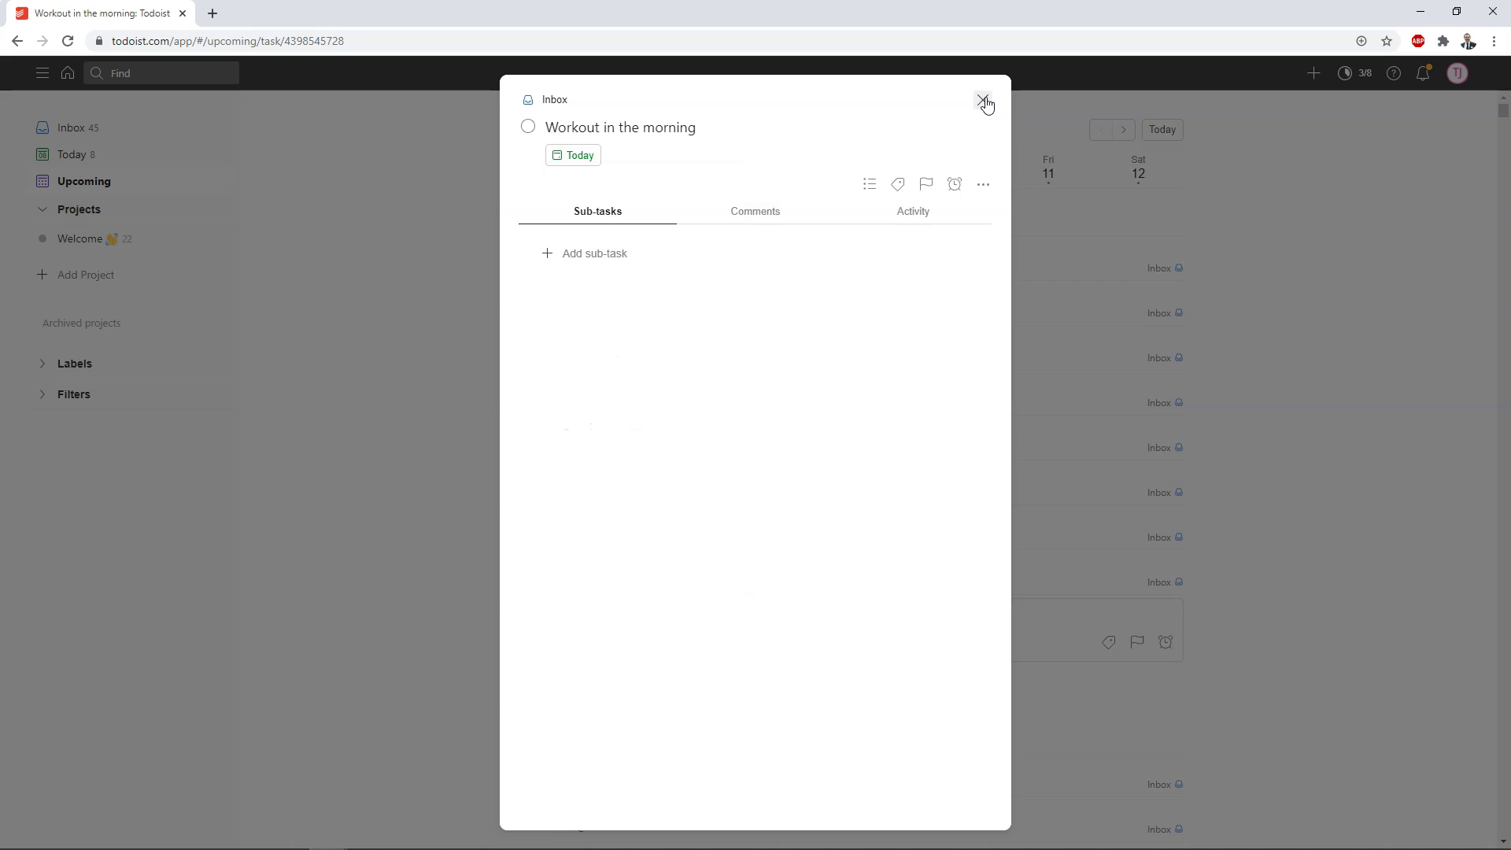
click(983, 100)
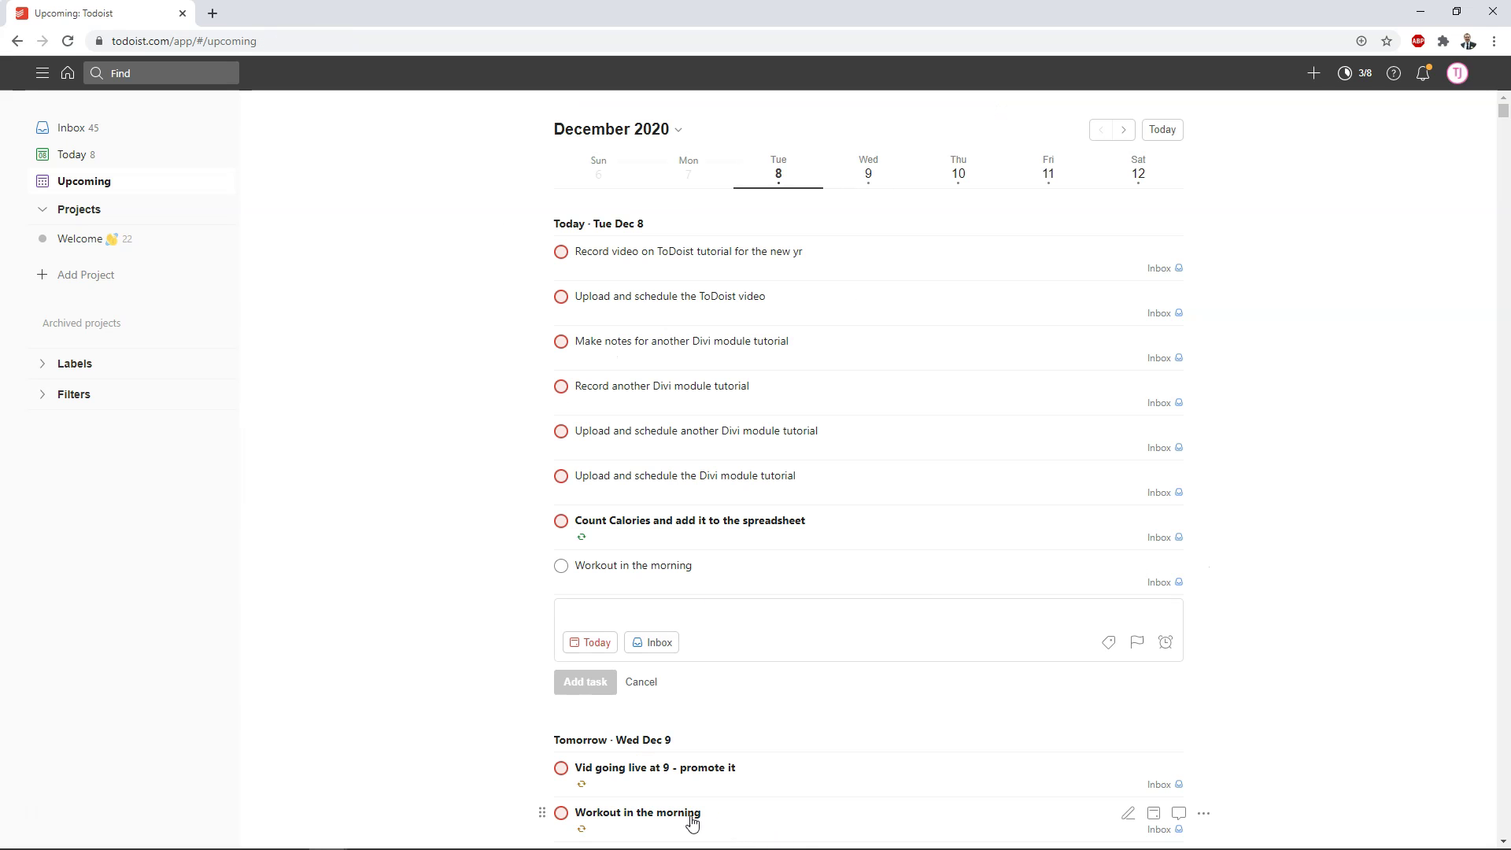
- Delete the 'Workout in the morning' task and cancel the empty new-task editor
scroll(766, 806, down, 2)
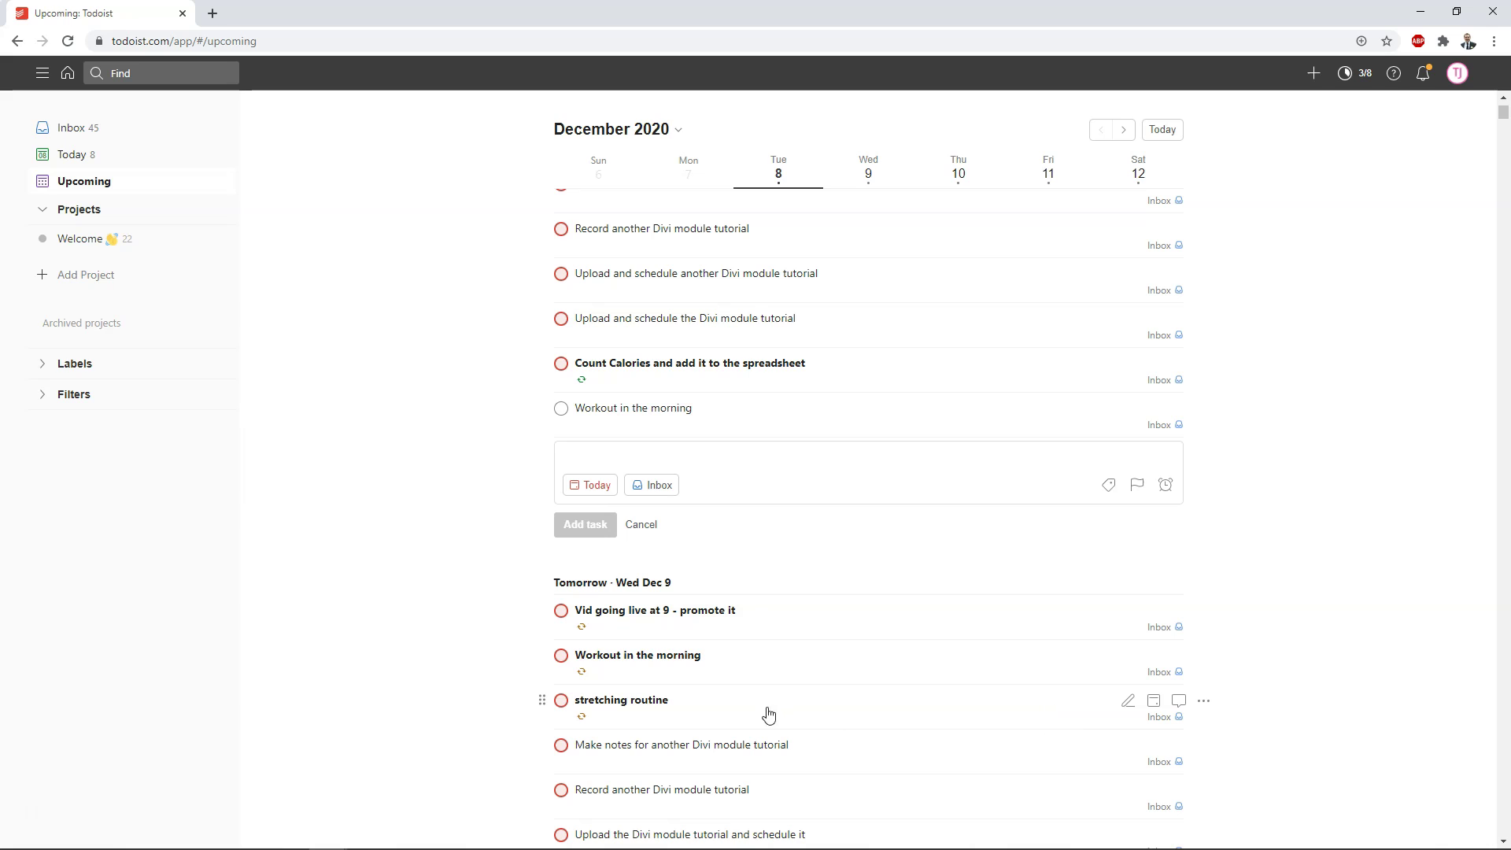
scroll(750, 602, up, 2)
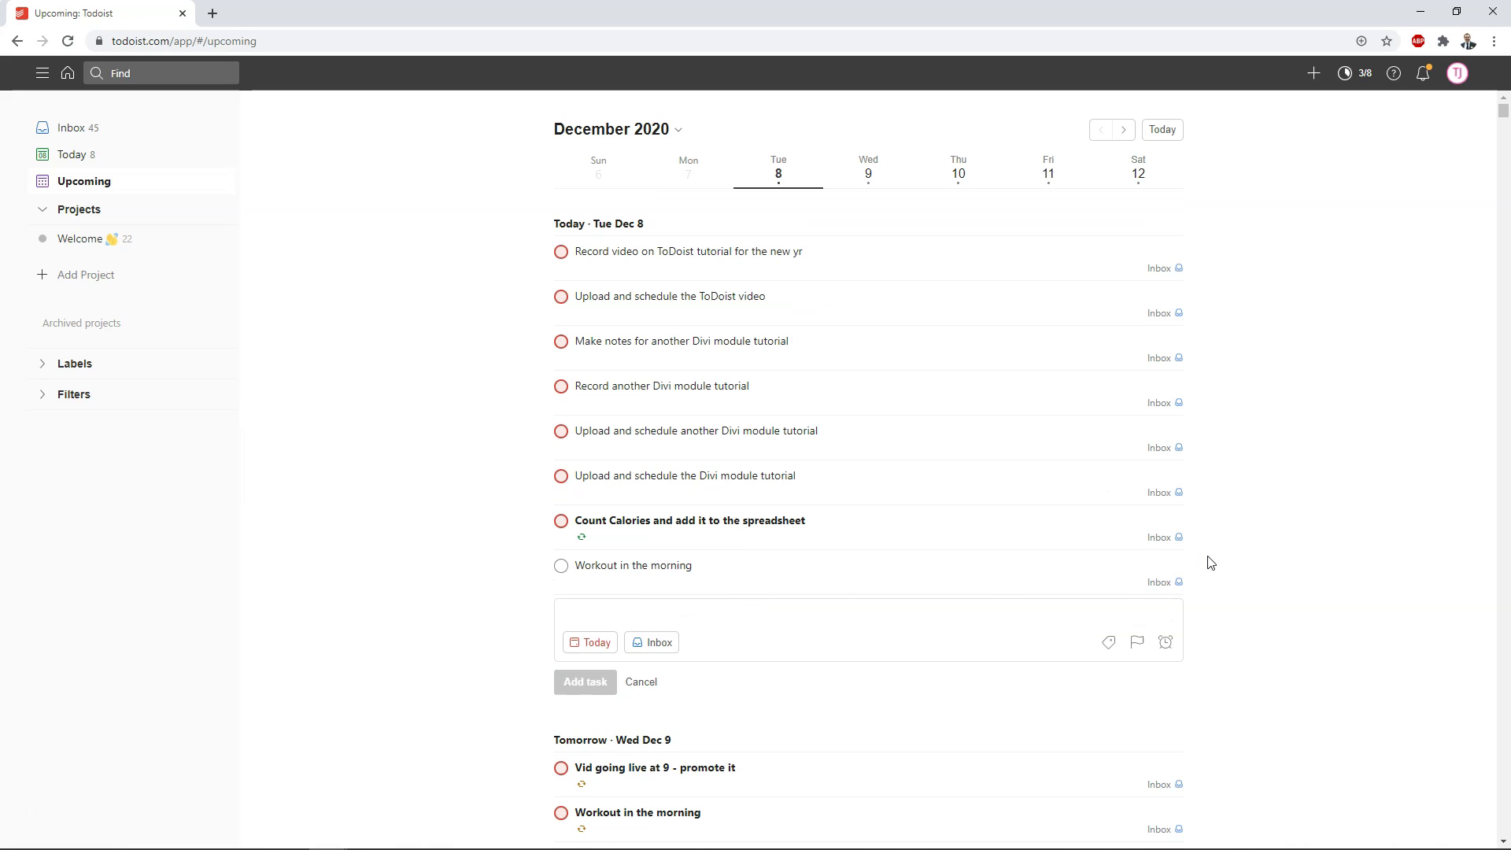
click(1205, 568)
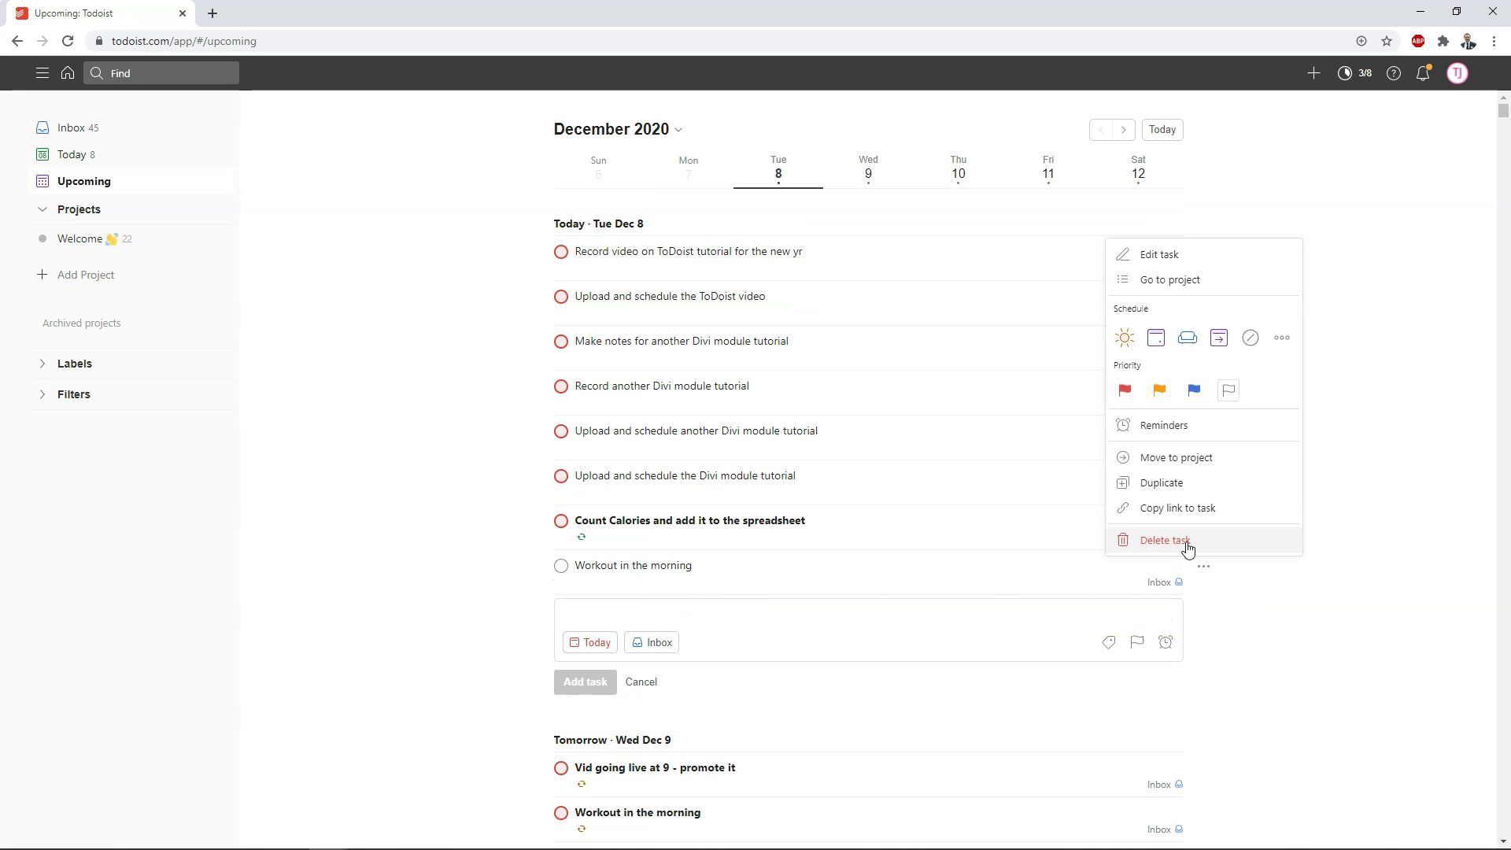
click(1188, 542)
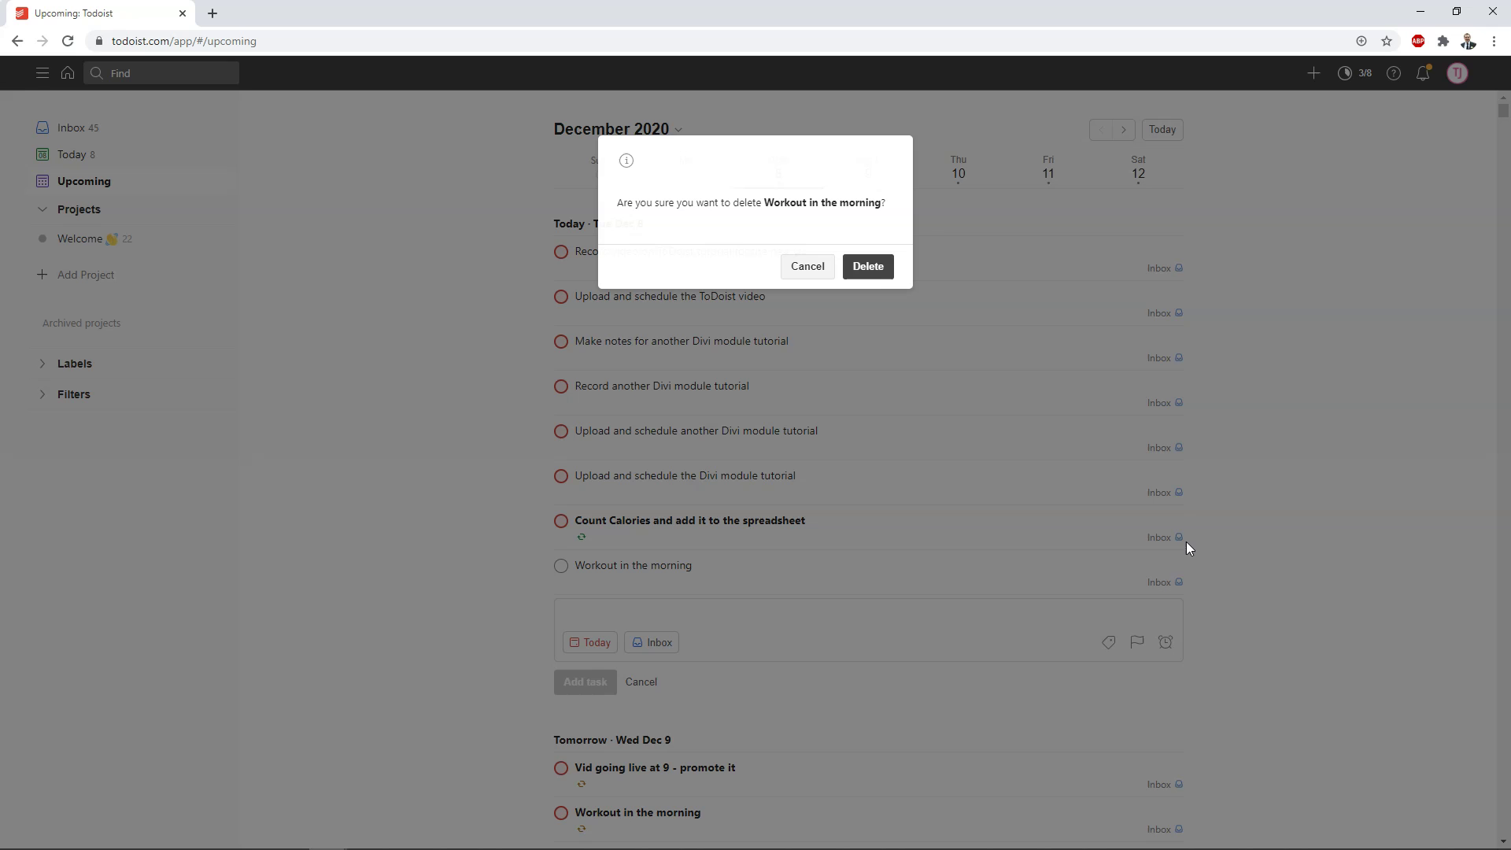
click(872, 273)
click(1348, 564)
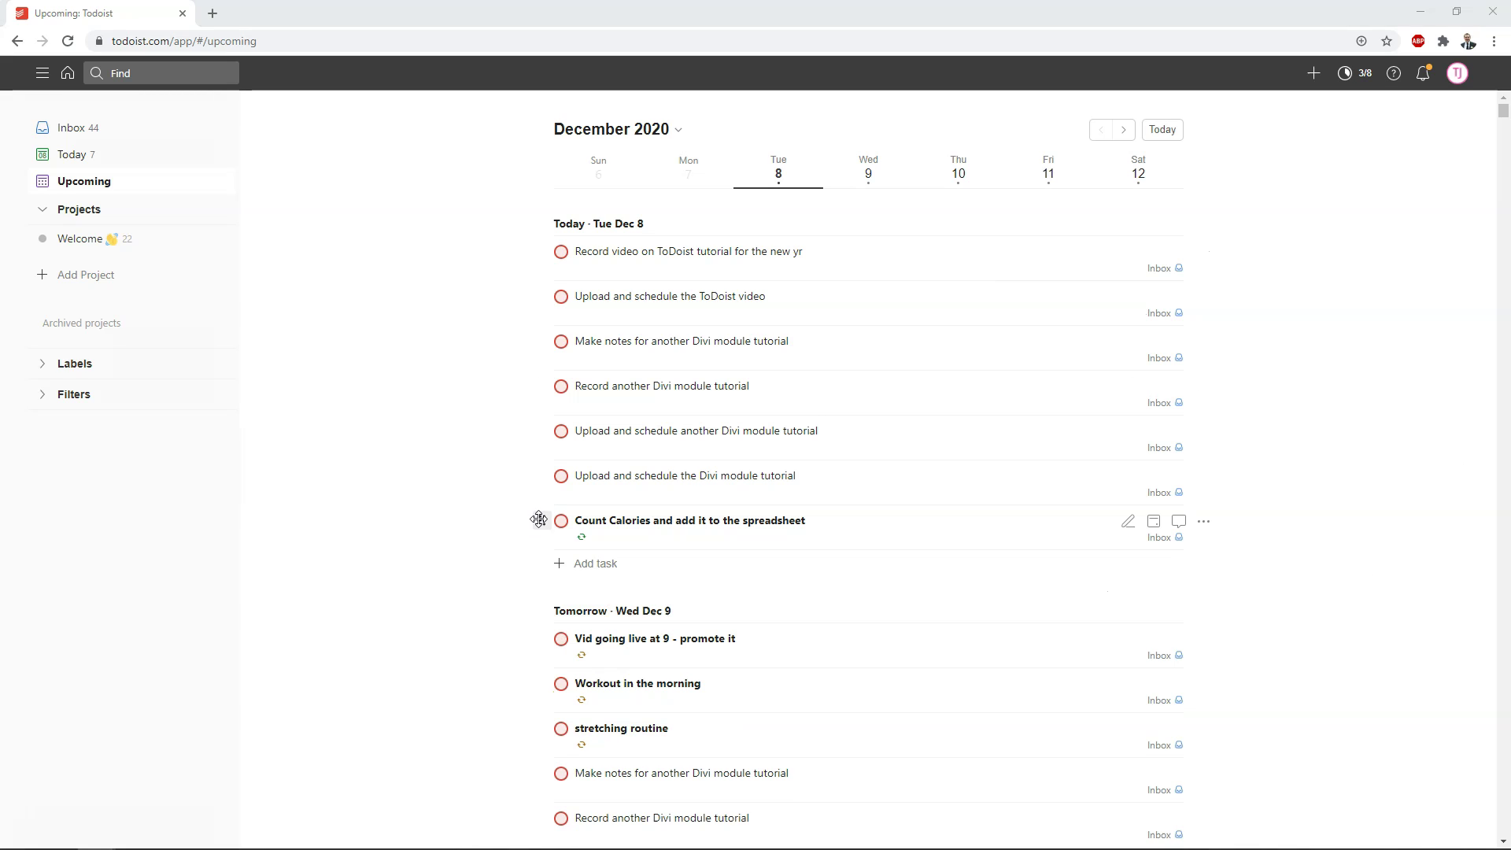
- Reorder the Count Calories and Divi tutorial tasks, then open Count Calories' actions menu
mouse_move(539, 518)
mouse_down()
mouse_move(532, 329)
mouse_move(526, 534)
mouse_move(526, 314)
mouse_move(530, 769)
mouse_move(522, 482)
mouse_move(530, 510)
mouse_up()
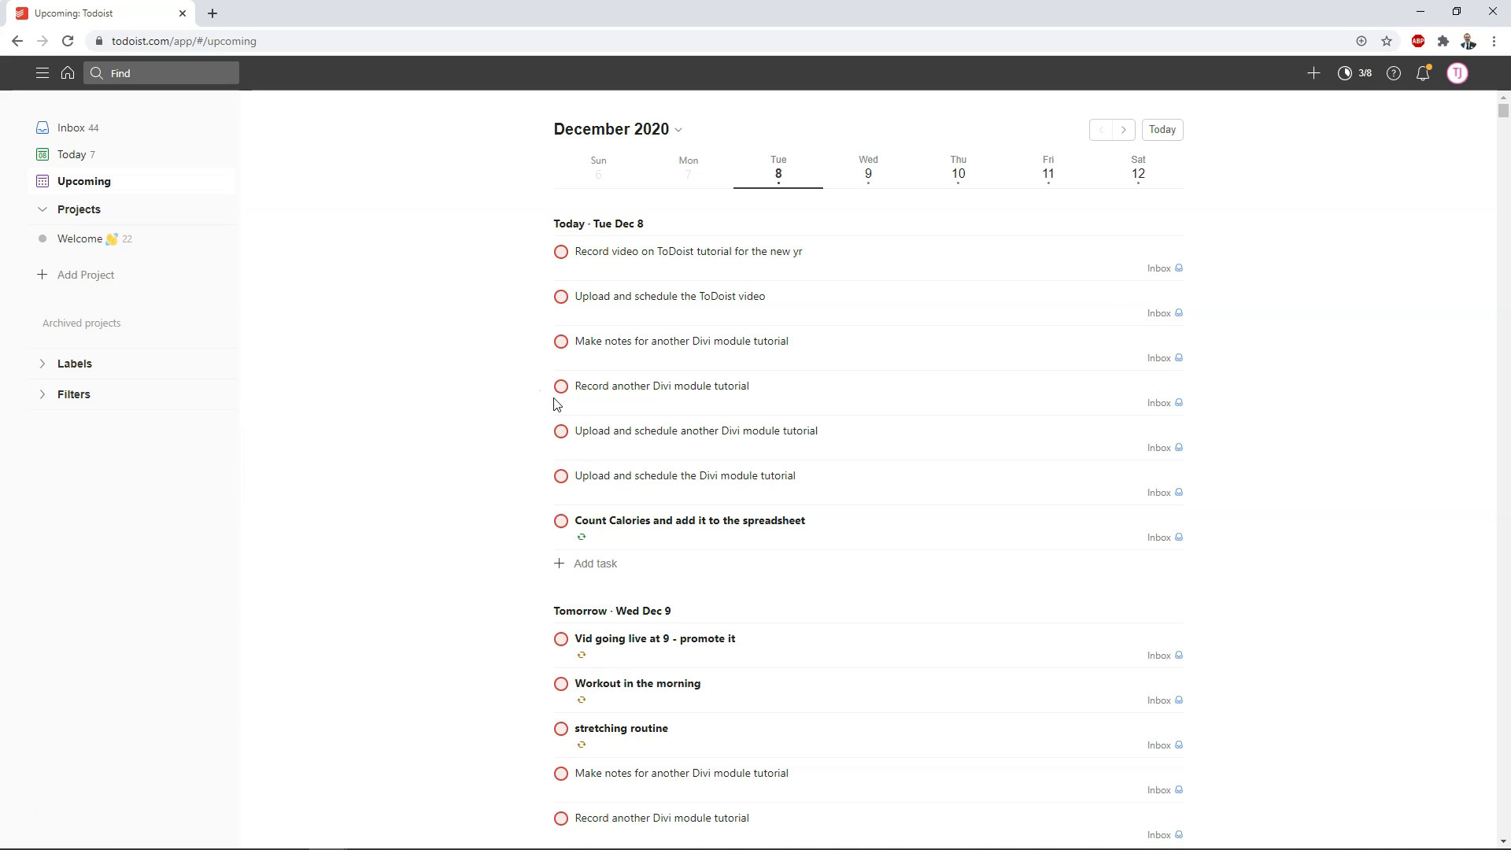
mouse_move(543, 387)
mouse_down()
mouse_move(556, 612)
mouse_move(539, 748)
mouse_move(543, 377)
mouse_up()
click(1205, 524)
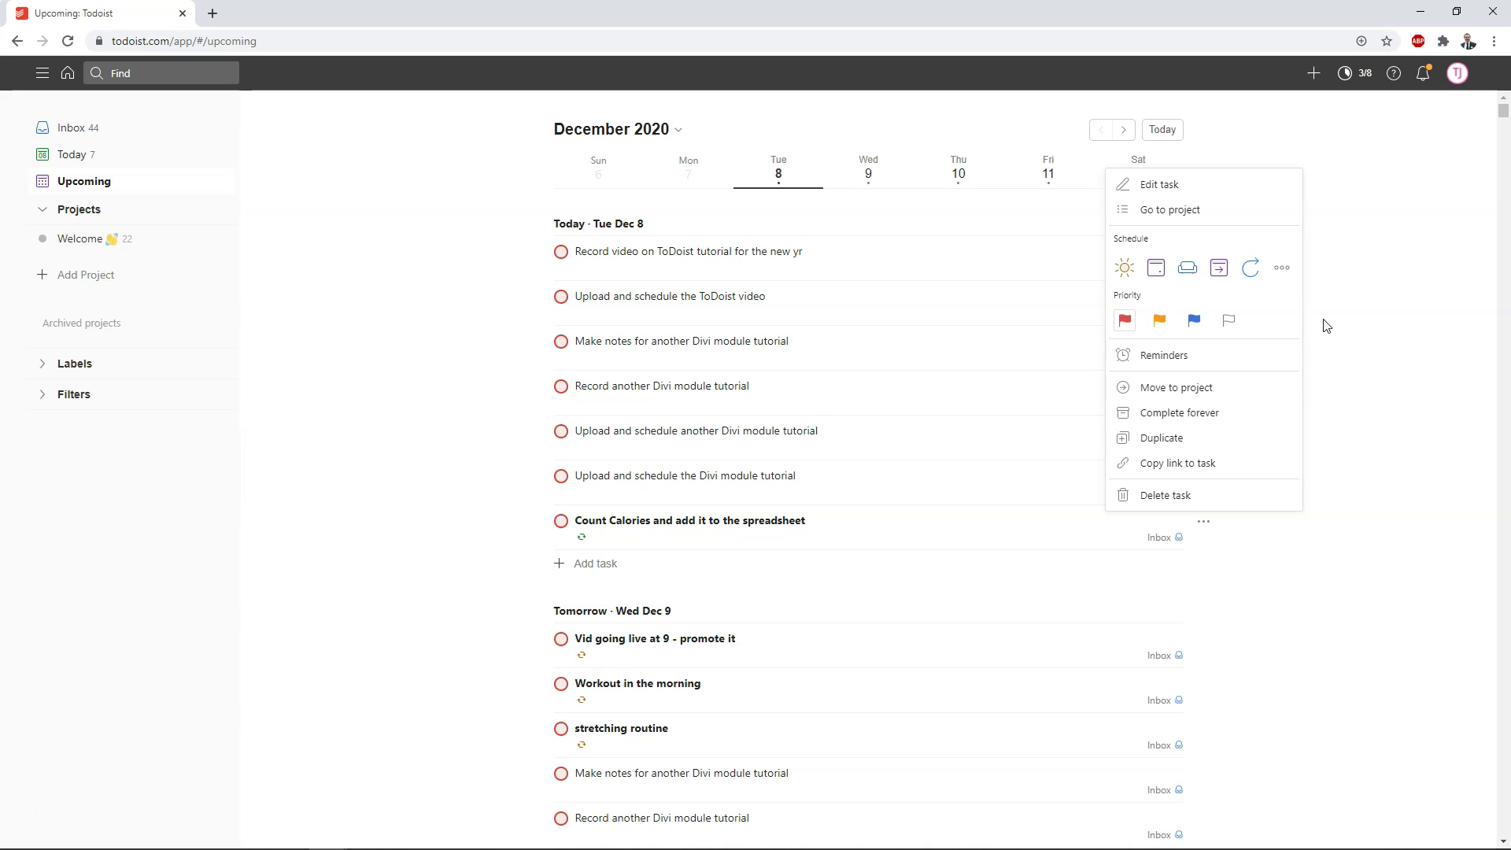
- Dismiss the task actions menu and open a blank task form under Tue Dec 8, set to Today and Inbox
click(1348, 411)
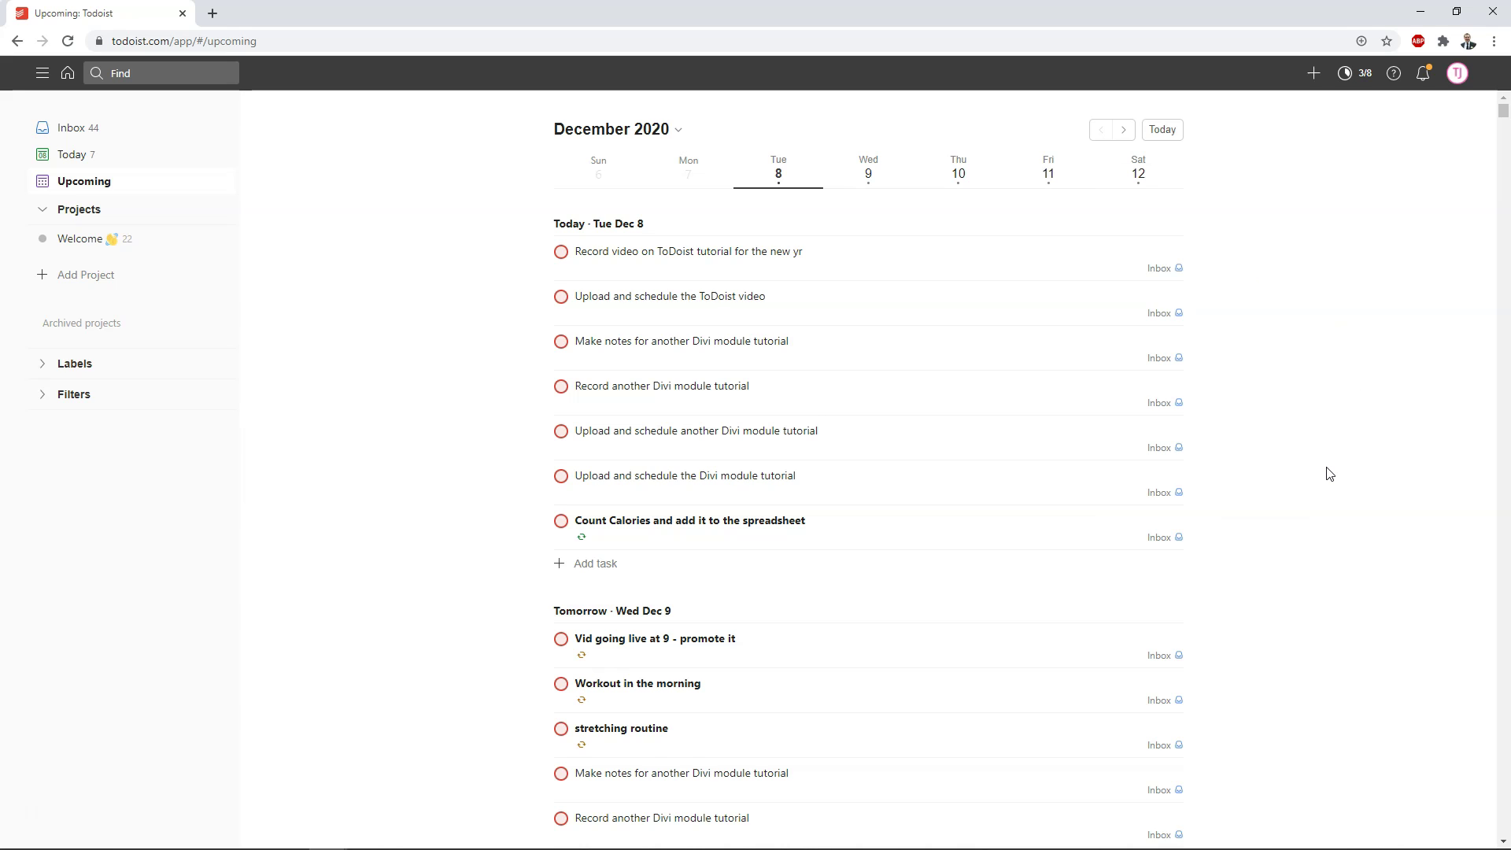
key(a)
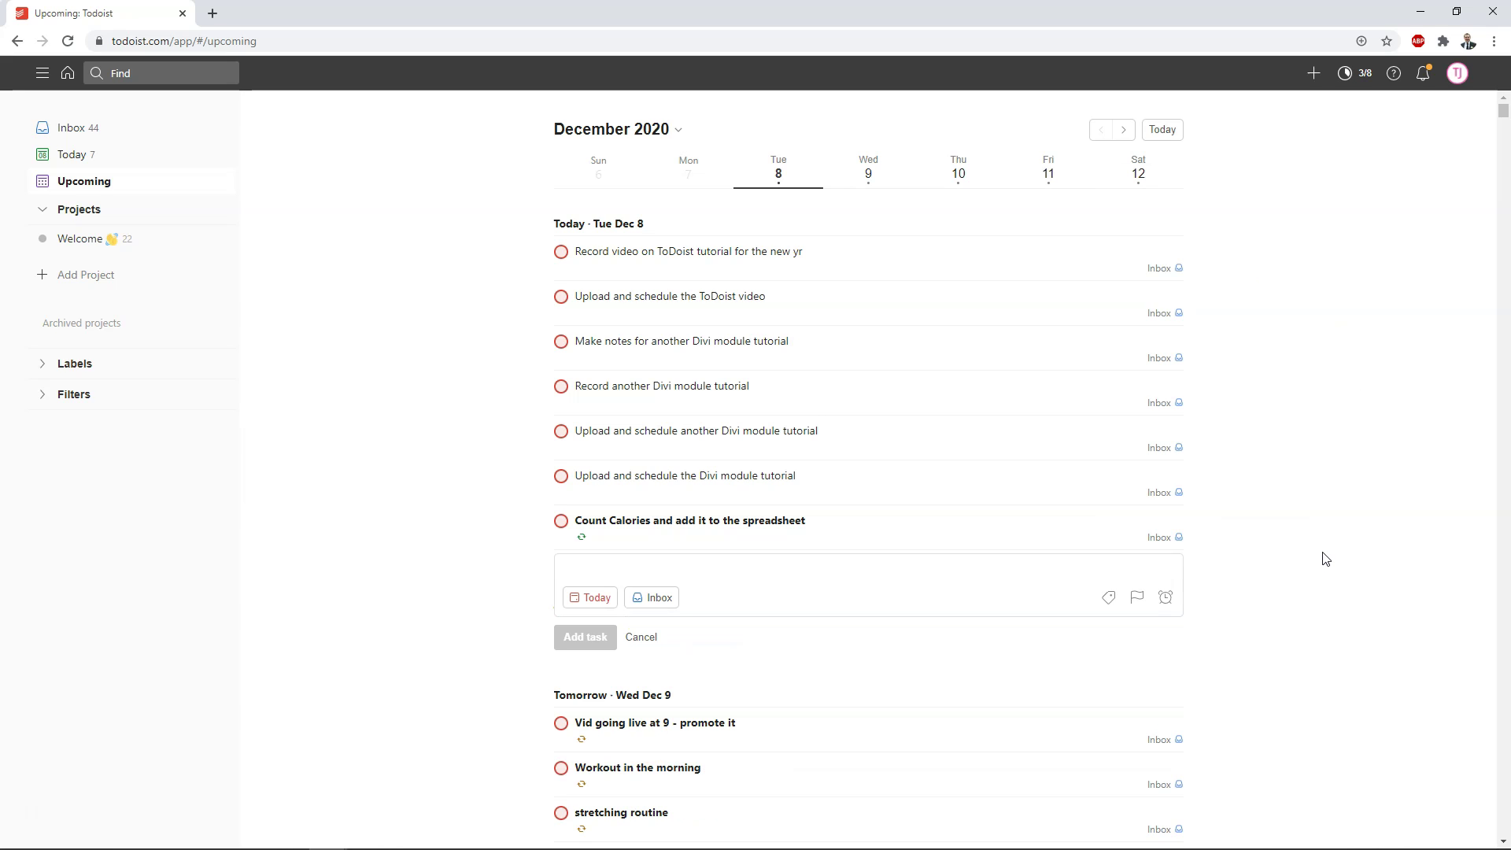